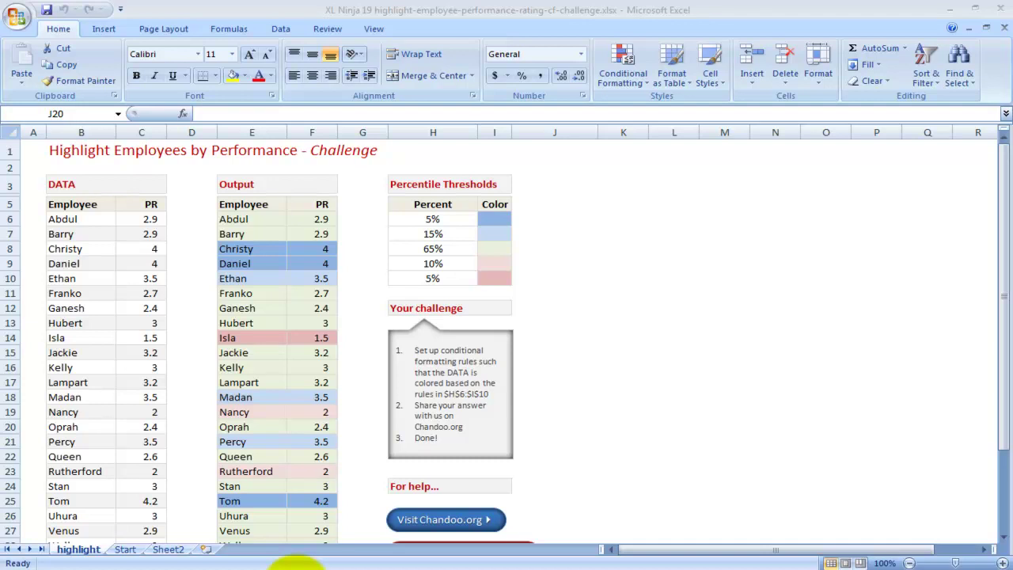
- Switch to the Chandoo.org post in the browser and read the request for grouping employees by performance rating
left_click(300, 567)
scroll(52, 240, "up", 5)
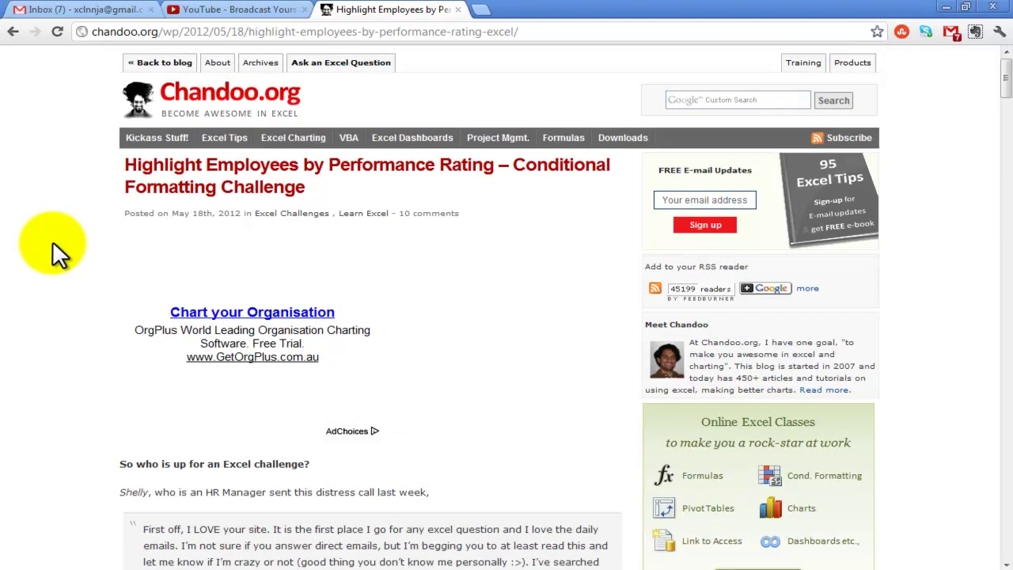
scroll(68, 276, "down", 2)
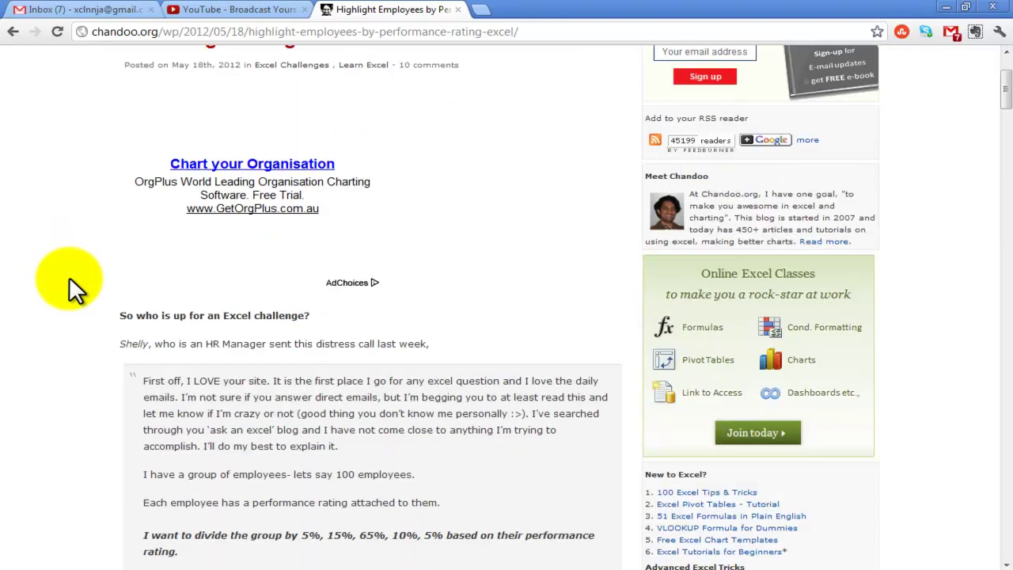
scroll(69, 276, "down", 3)
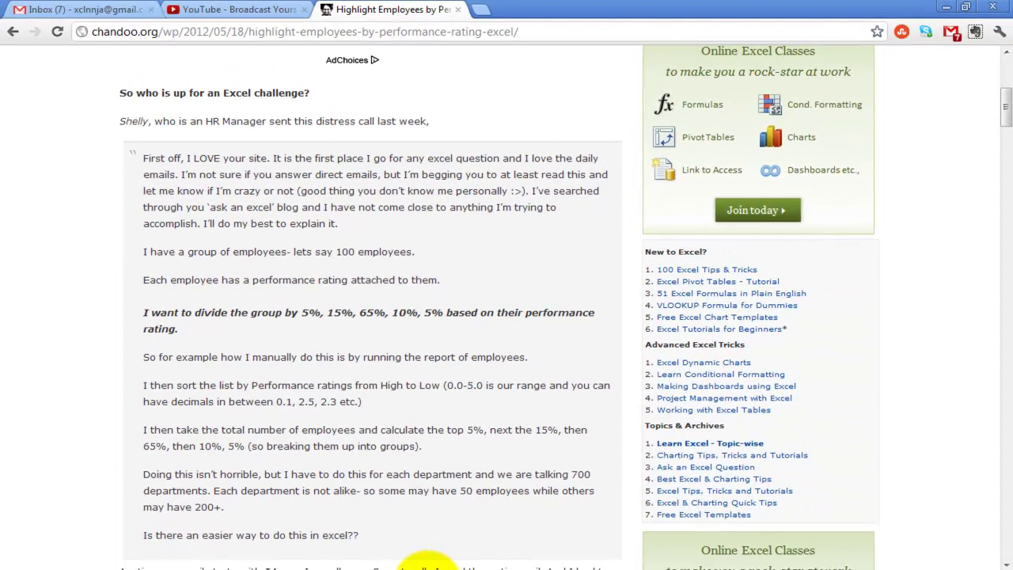
- Switch back to the Excel workbook and examine the Employee and PR columns of the DATA table
key("alt+Tab")
left_click(97, 248)
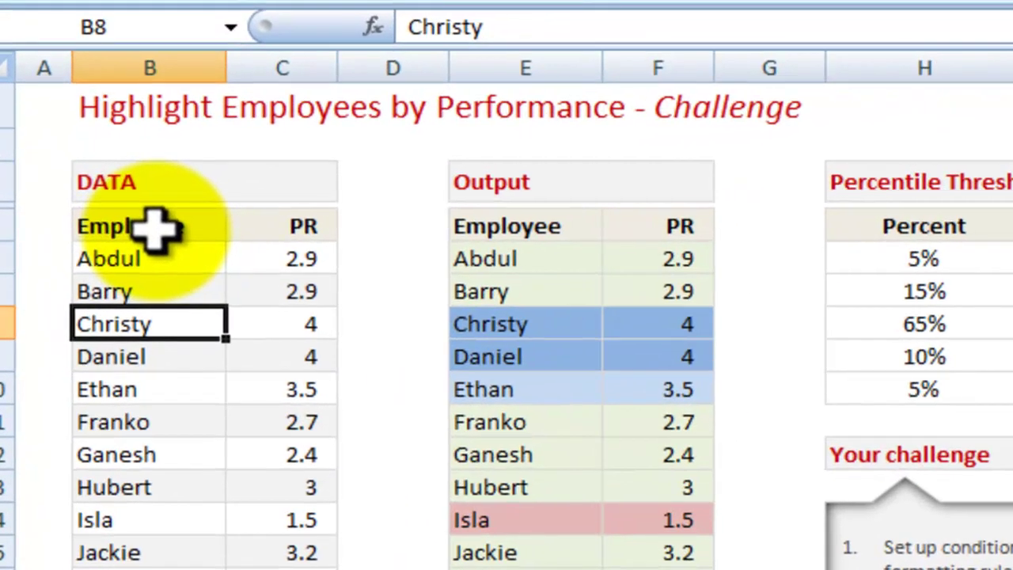
left_click(83, 204)
left_click_drag(154, 230, 175, 277)
left_click(261, 231)
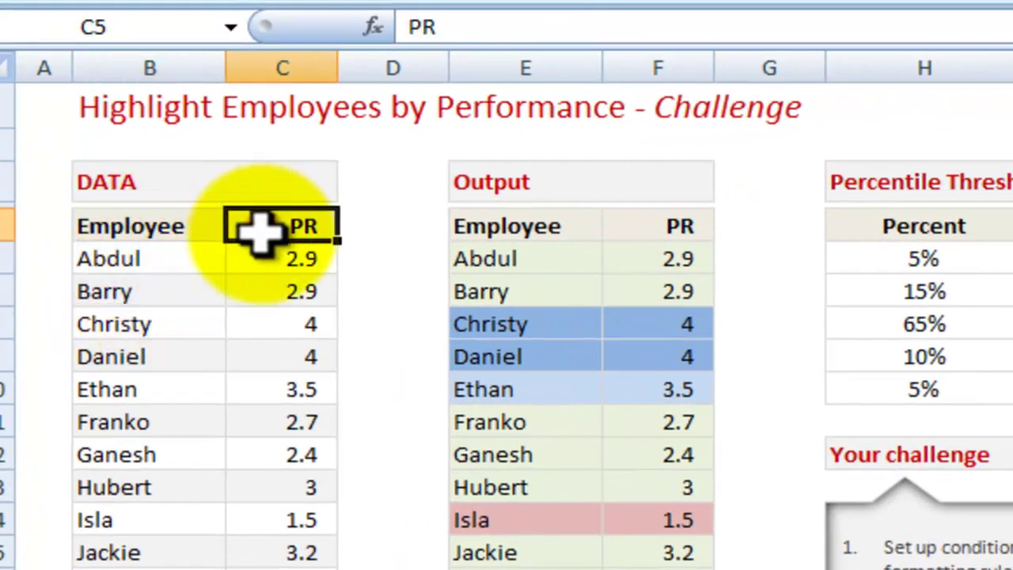
left_click(271, 254)
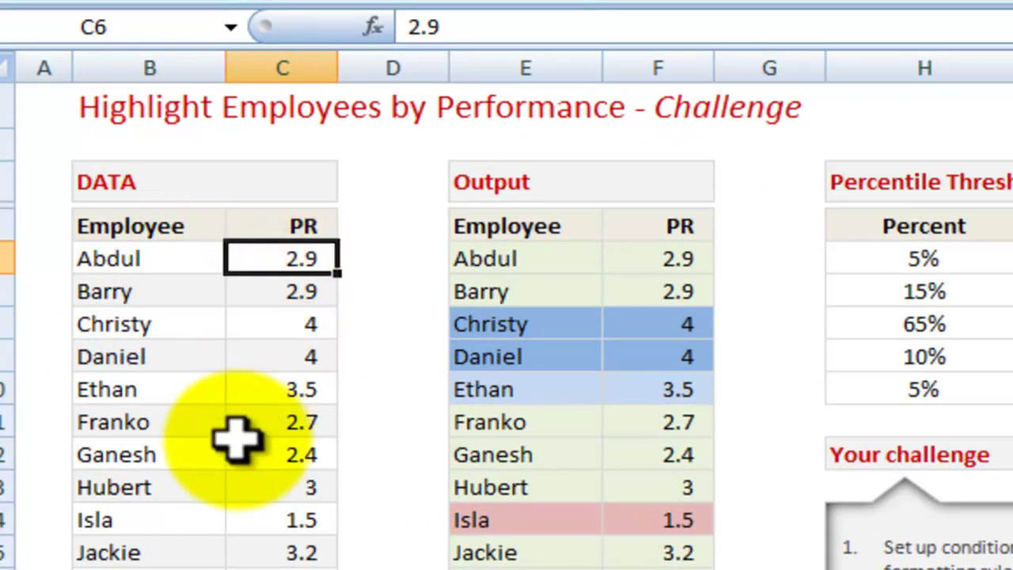
scroll(238, 439, "down", 2)
scroll(237, 439, "down", 1)
scroll(237, 441, "up", 3)
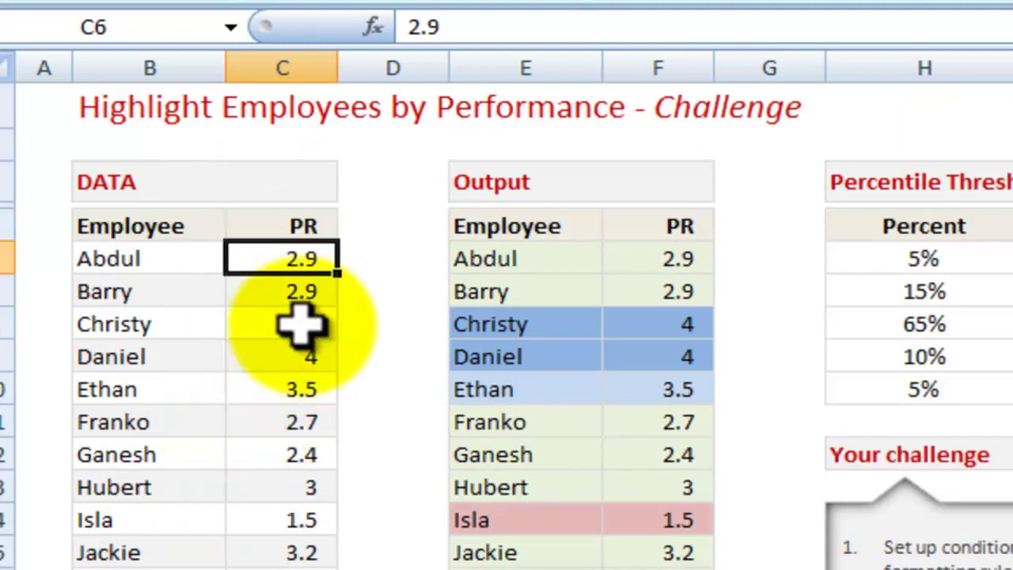
- Examine the Output table's header and the formulas in its first employee row
left_click_drag(480, 193, 563, 203)
left_click(533, 226)
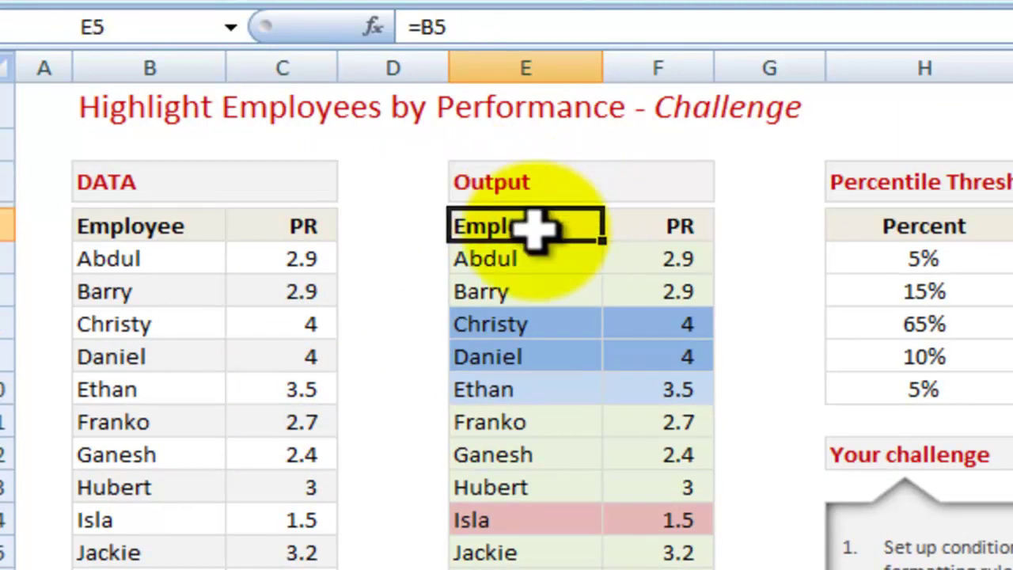
left_click(508, 262)
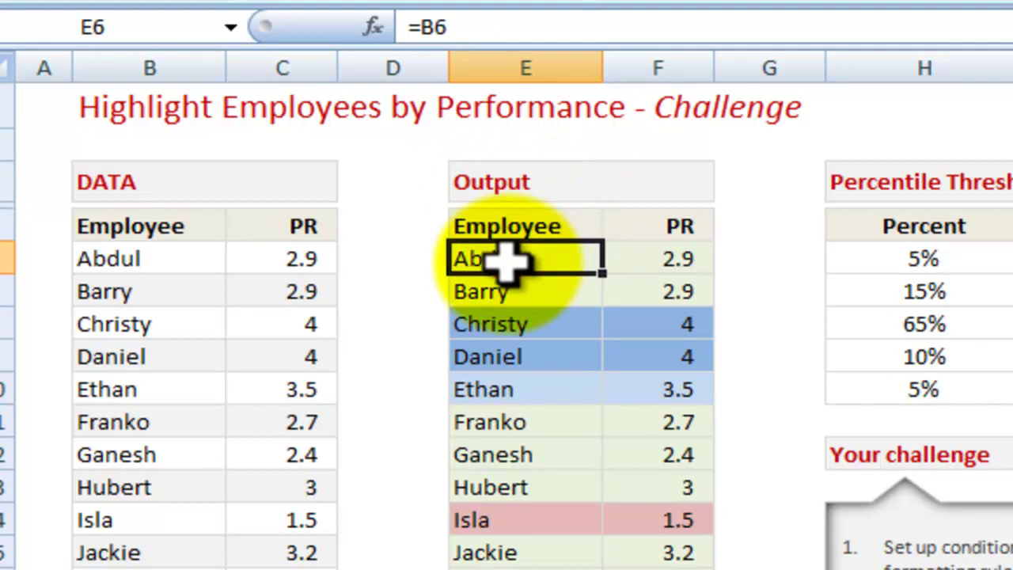
left_click(624, 260)
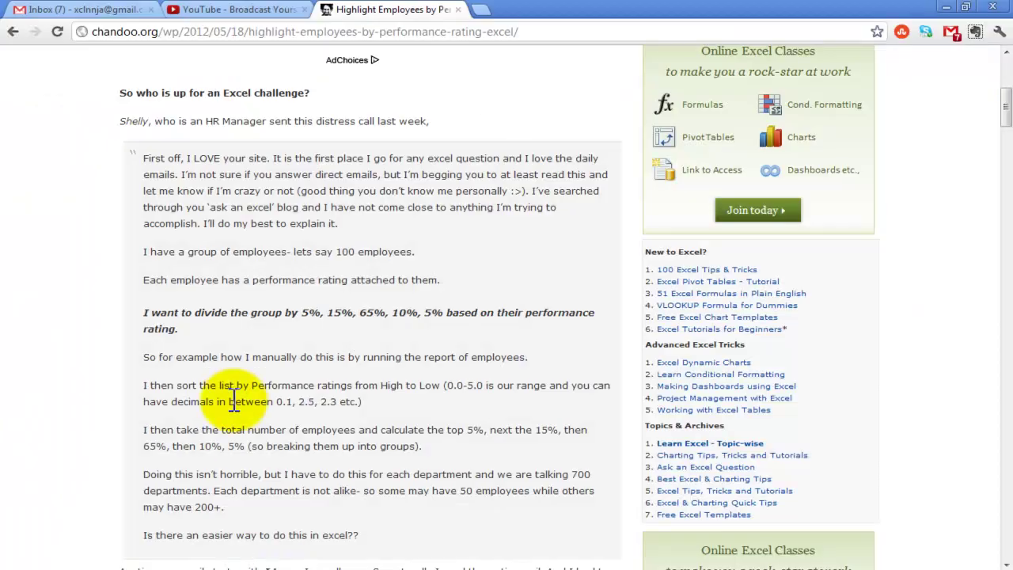
- Look through the rest of the Chandoo.org post in the browser, down to the reader responses
scroll(238, 400, "down", 20)
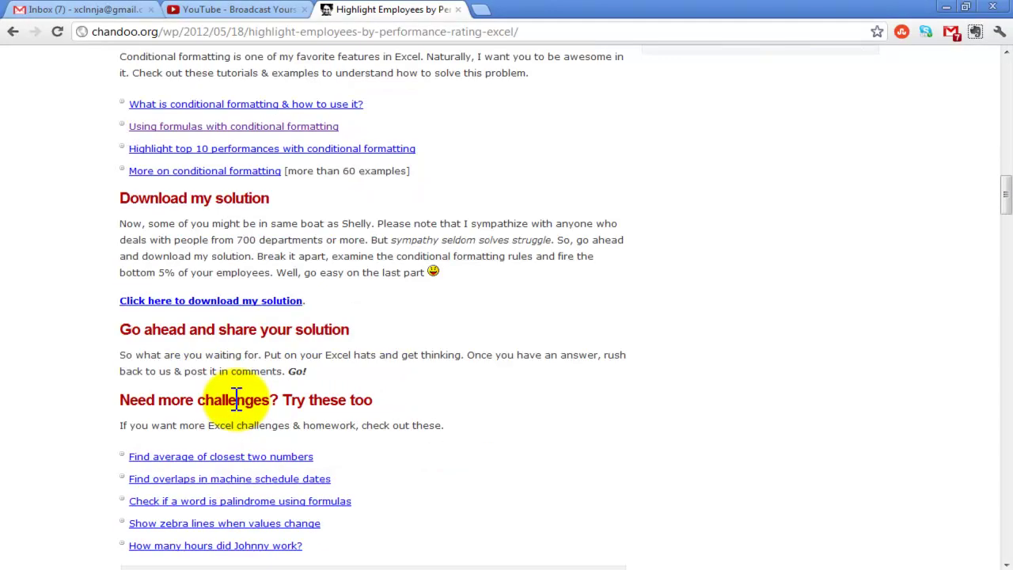
scroll(305, 483, "down", 5)
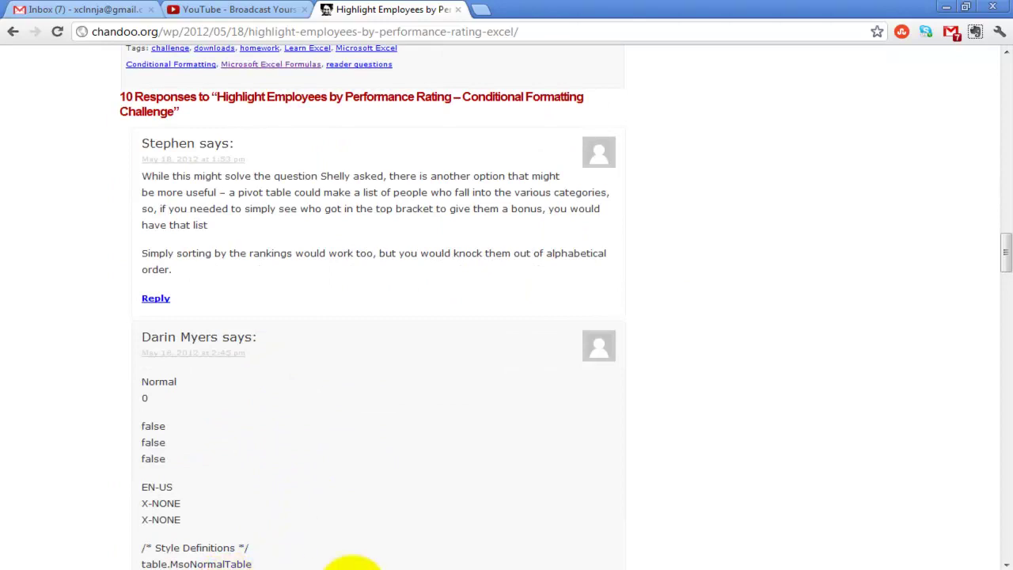
- Return to the Excel workbook, open the Start sheet and examine its PR, Percent and Threshold cells
key("alt+Tab")
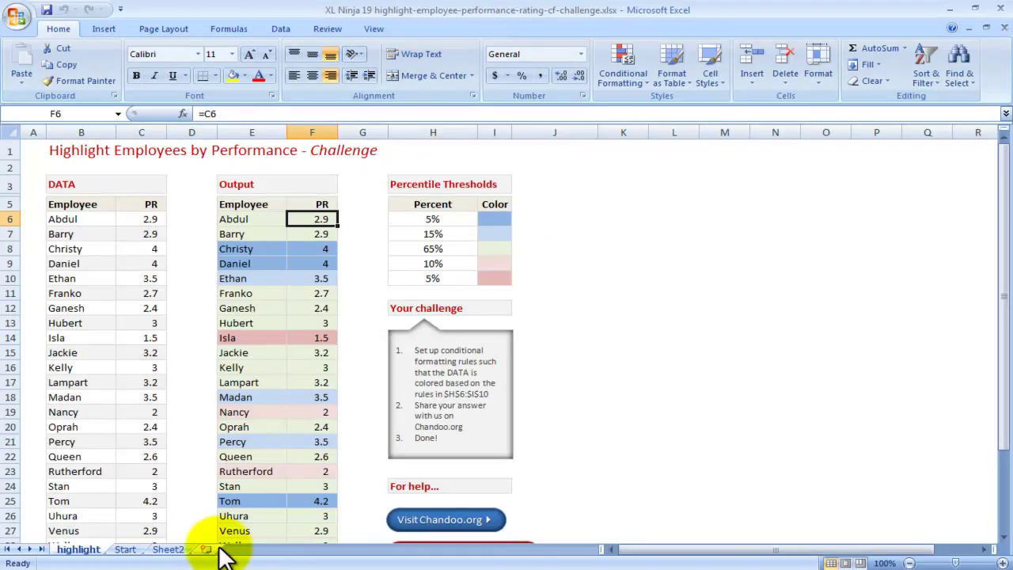
left_click(130, 549)
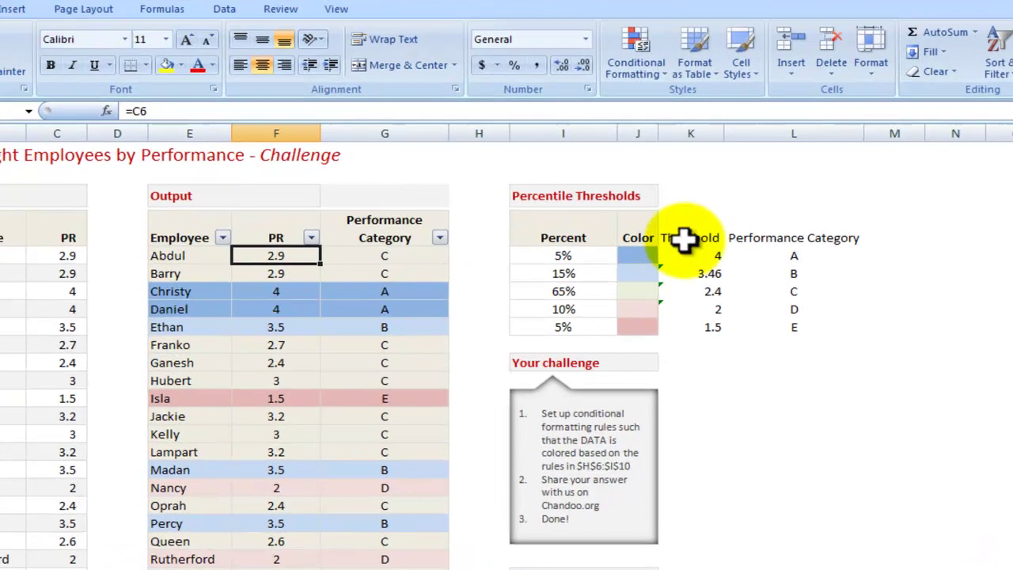
left_click(663, 218)
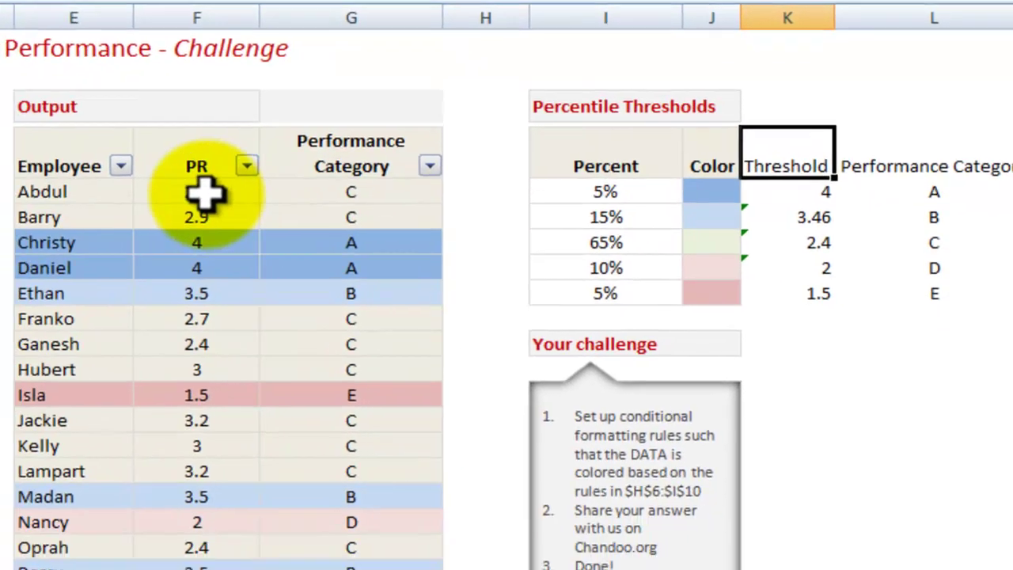
left_click_drag(109, 331, 109, 389)
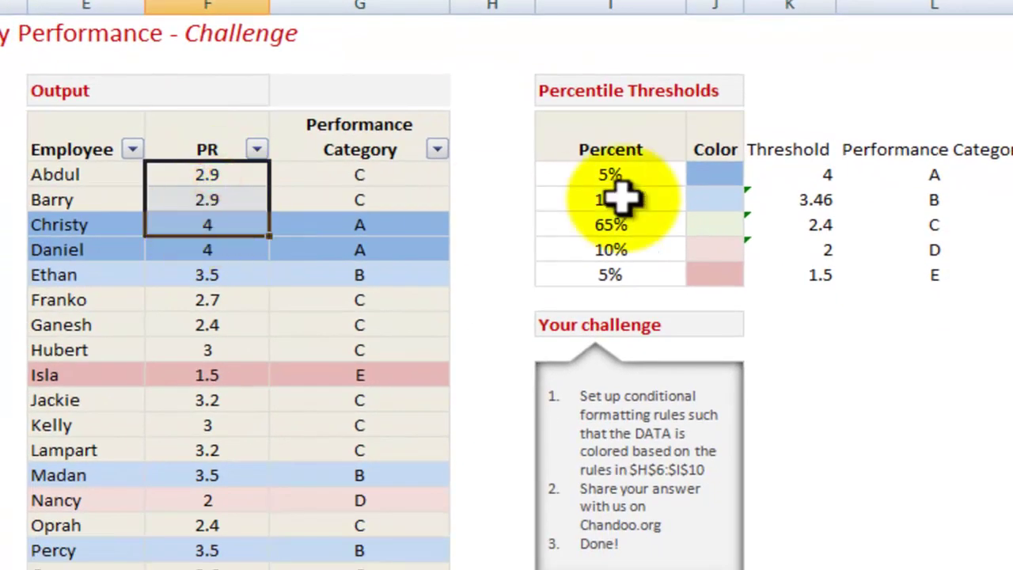
left_click(648, 176)
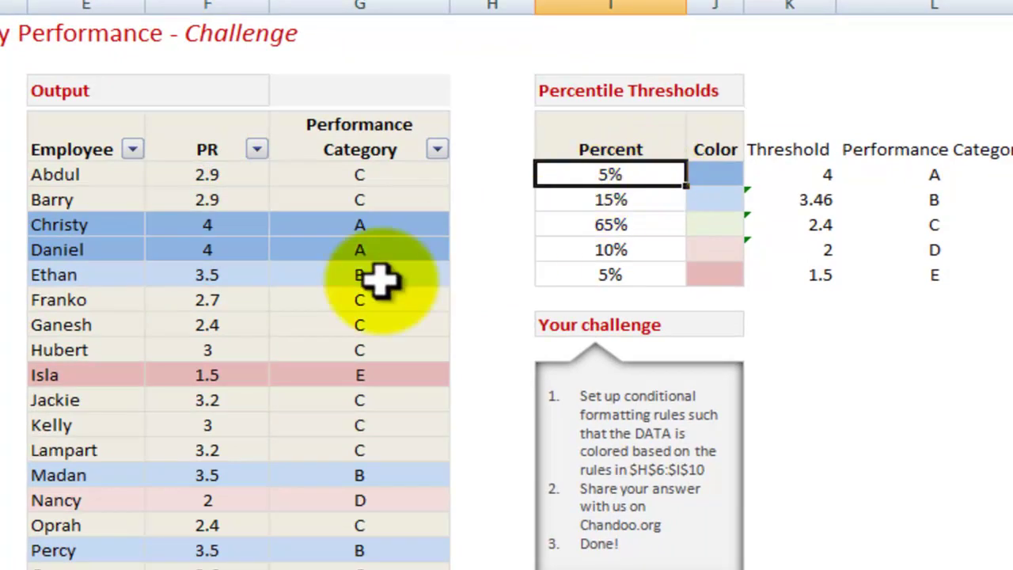
left_click(803, 171)
left_click(658, 174)
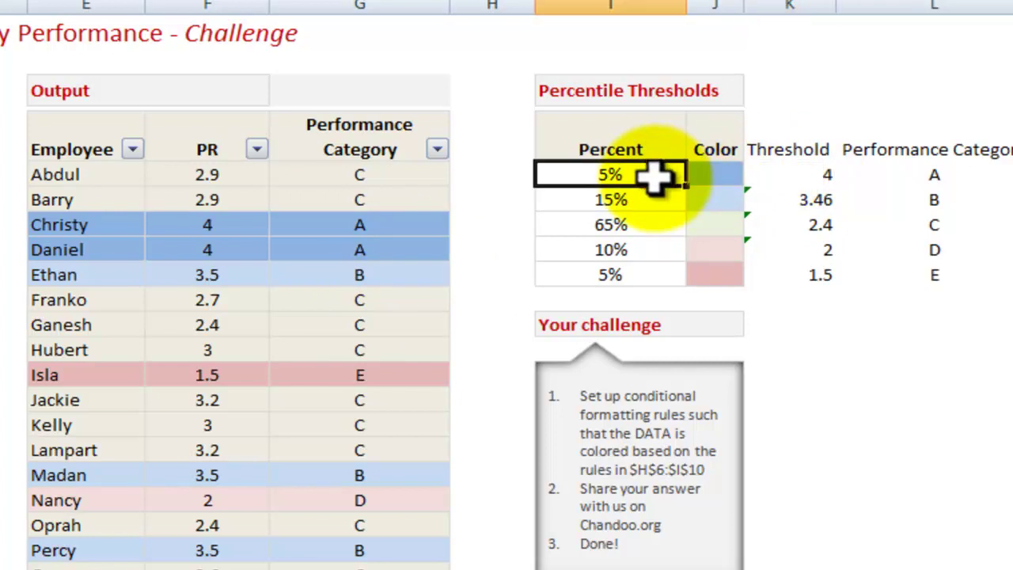
- Inspect the PERCENTILE formula in the first Threshold cell, K6, with its referenced ranges highlighted
left_click(780, 174)
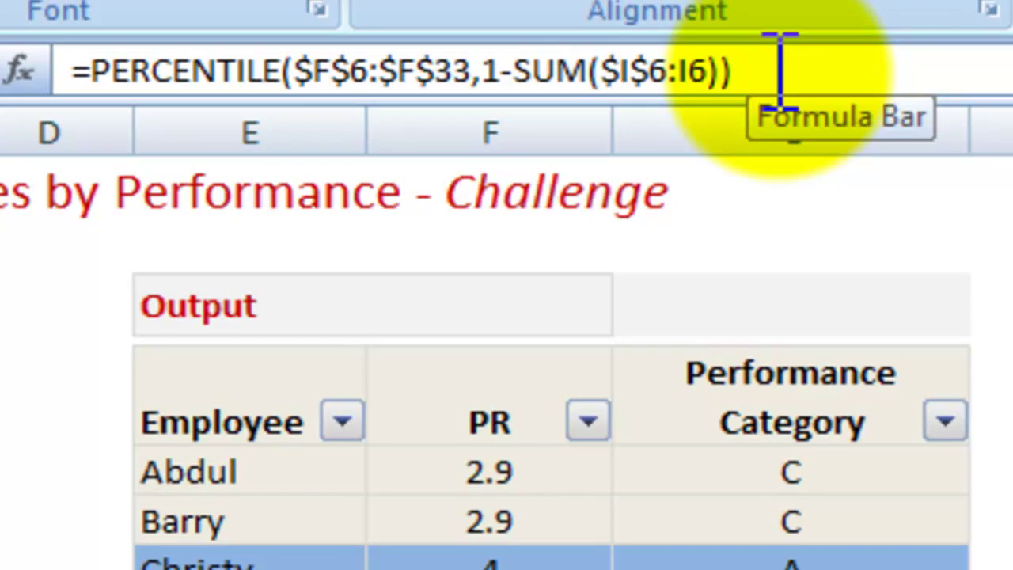
left_click_drag(780, 71, 102, 28)
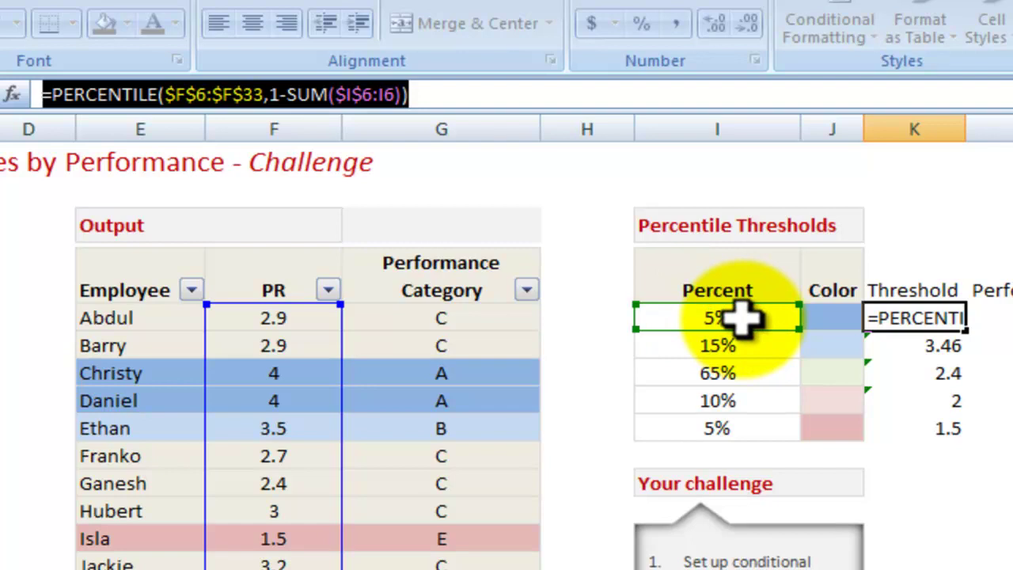
key("ctrl+Return")
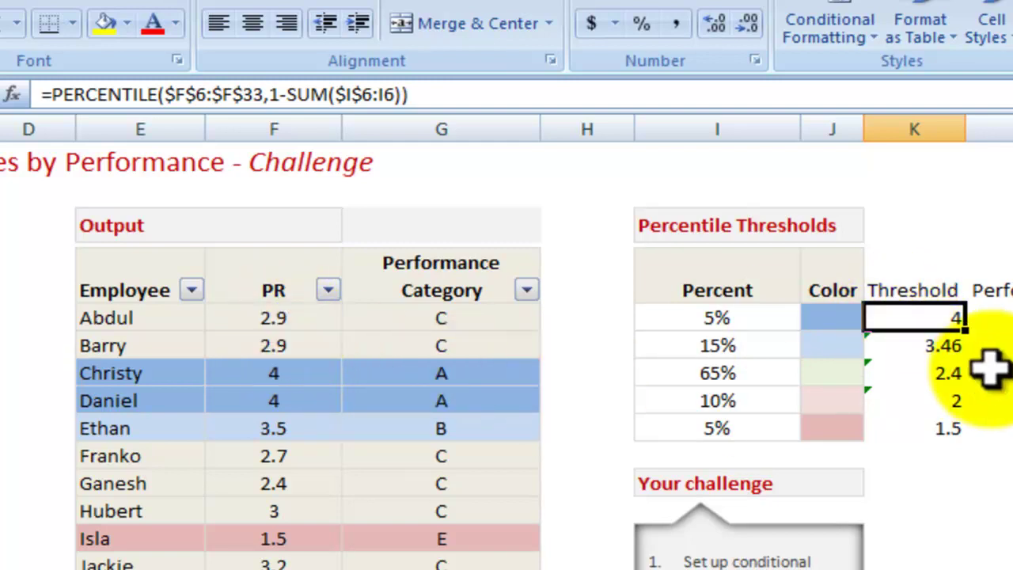
- Compare the Threshold formula in K7 with the cumulative percentages in I6:I7
left_click(937, 347)
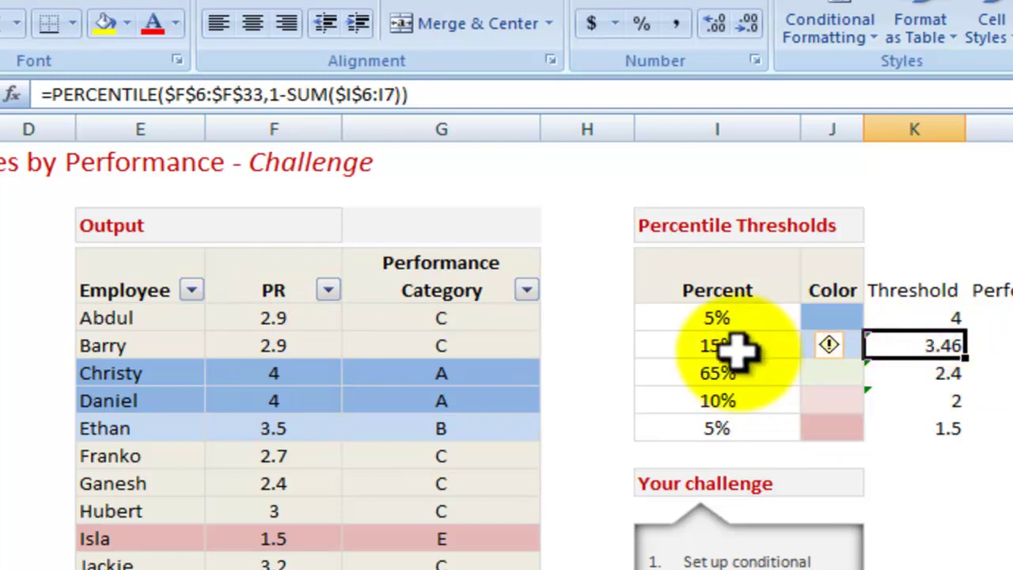
left_click_drag(736, 317, 732, 339)
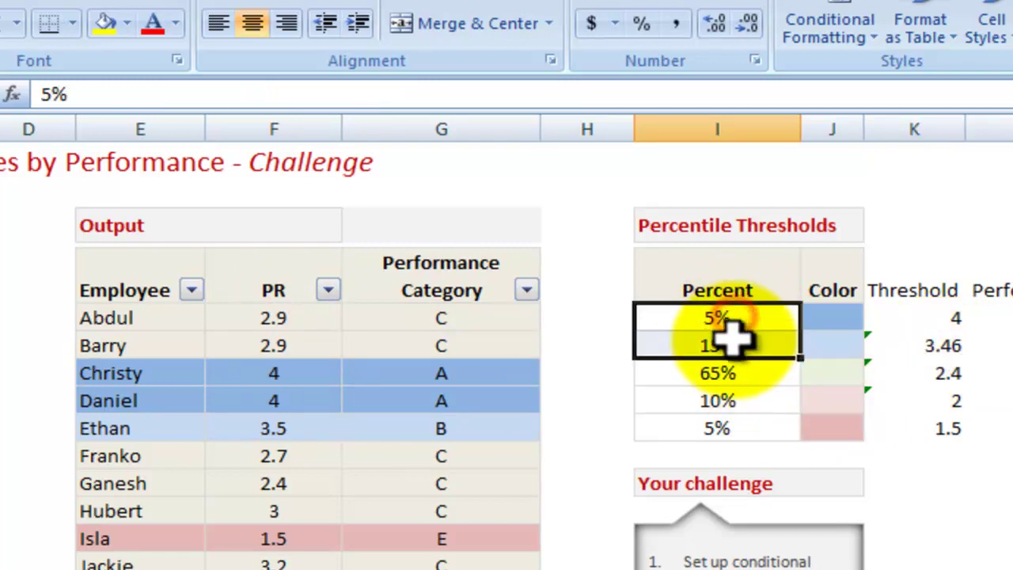
left_click(913, 346)
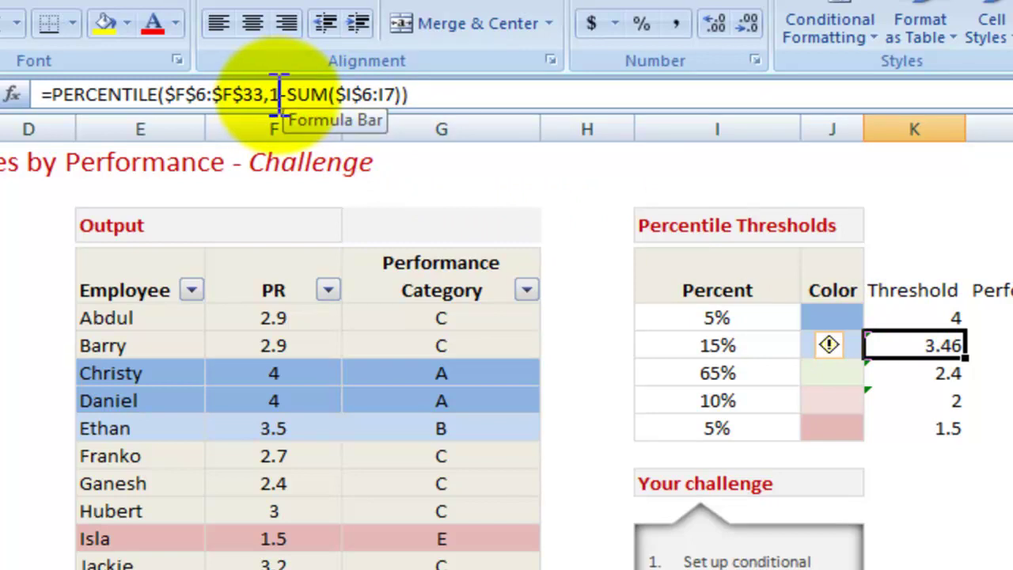
left_click(715, 315)
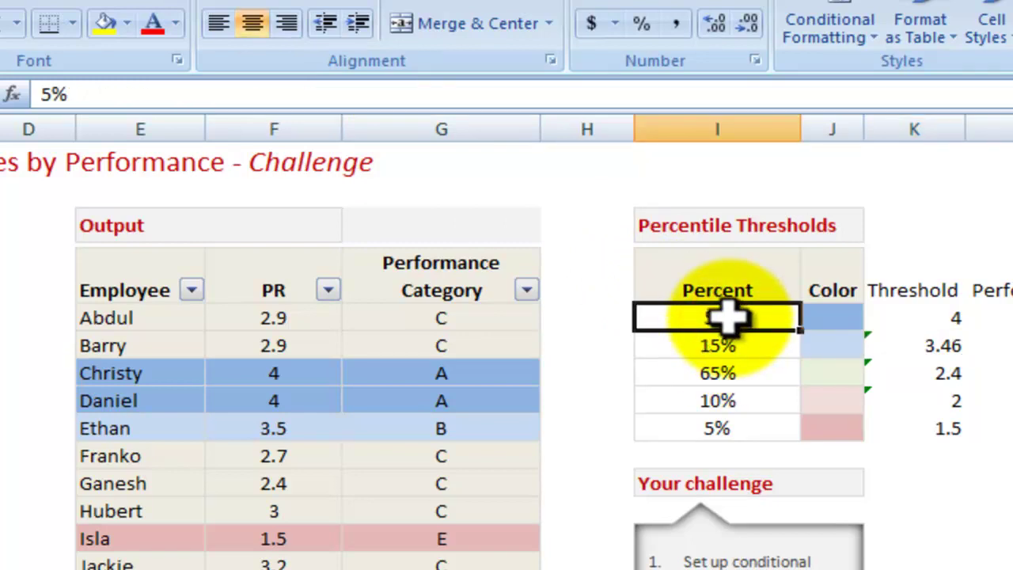
left_click_drag(723, 324, 723, 339)
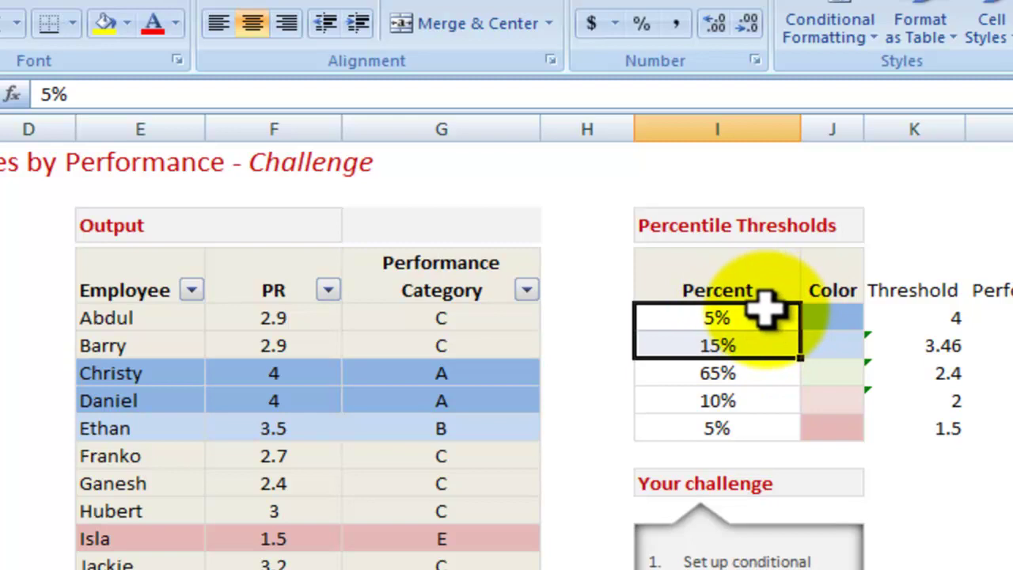
left_click(936, 346)
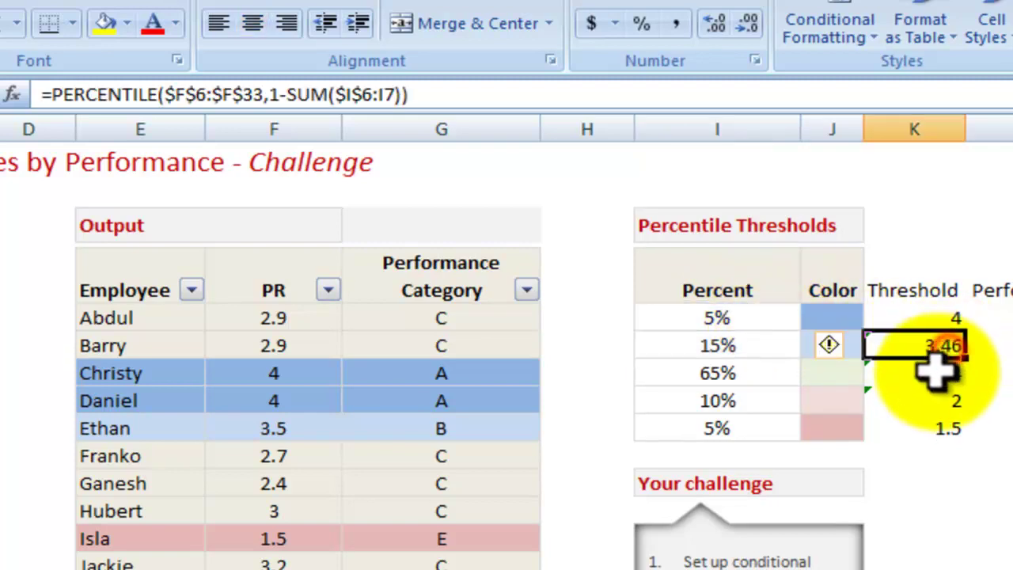
- Check the PERCENTILE formulas in the remaining Threshold cells, K8 to K10, and review the whole range K6:K10
left_click(938, 373)
left_click(938, 400)
left_click(937, 427)
left_click_drag(936, 427, 960, 323)
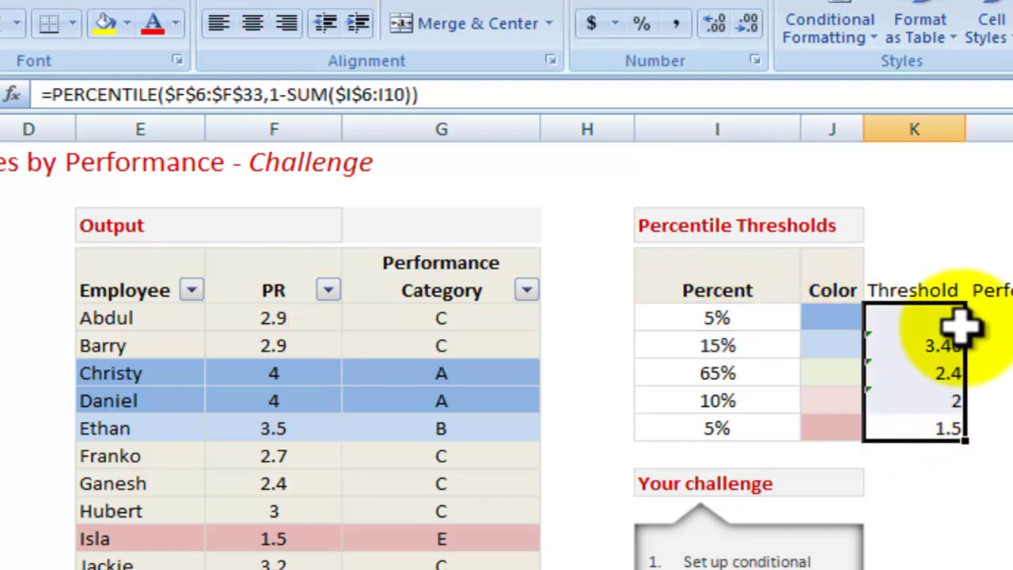
- Go through the Color cells from J10 up to J6 and match them with their thresholds
left_click(928, 428)
left_click(839, 424)
left_click(841, 400)
left_click(847, 375)
left_click(848, 345)
left_click(860, 317)
left_click(909, 315)
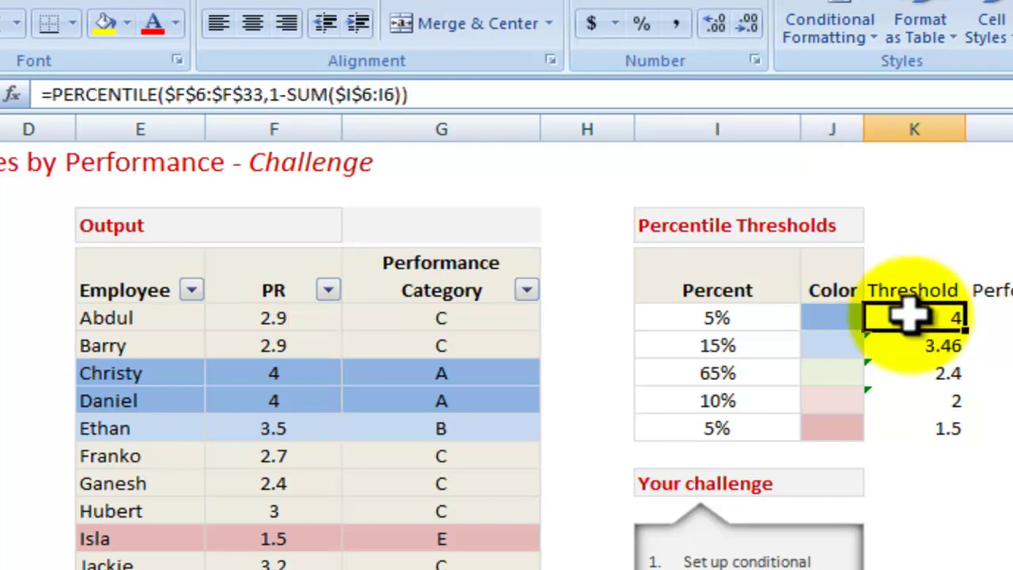
left_click(837, 317)
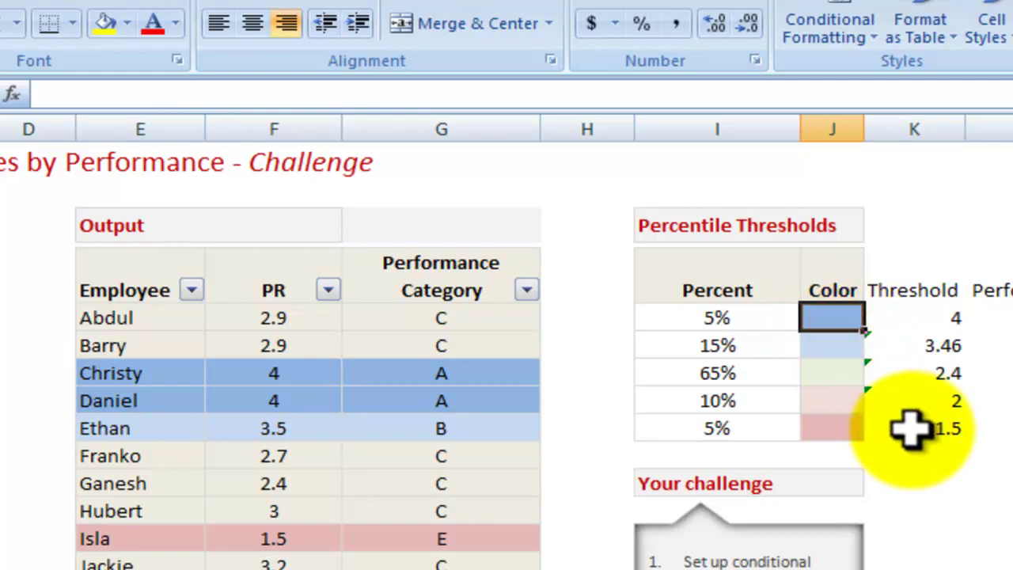
- Compare the lowest band's color in J10 with the thresholds in K9 and K10
left_click(833, 428)
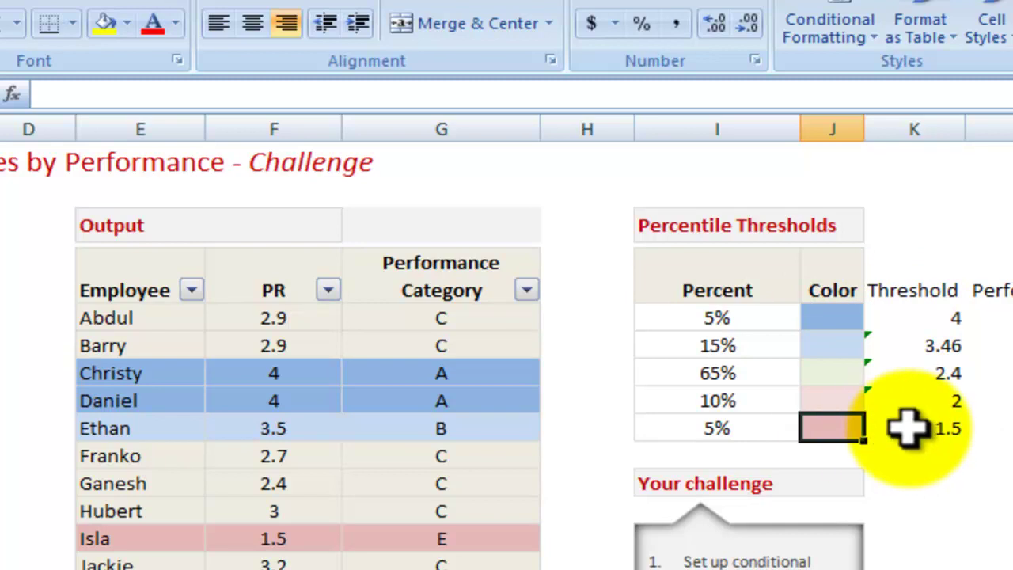
left_click(935, 428)
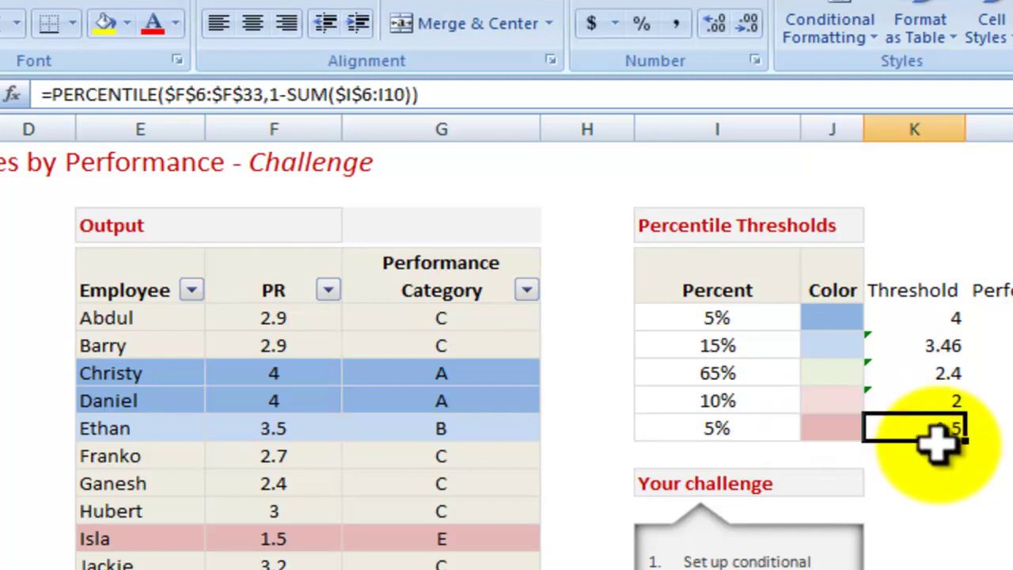
left_click(950, 400)
left_click(848, 430)
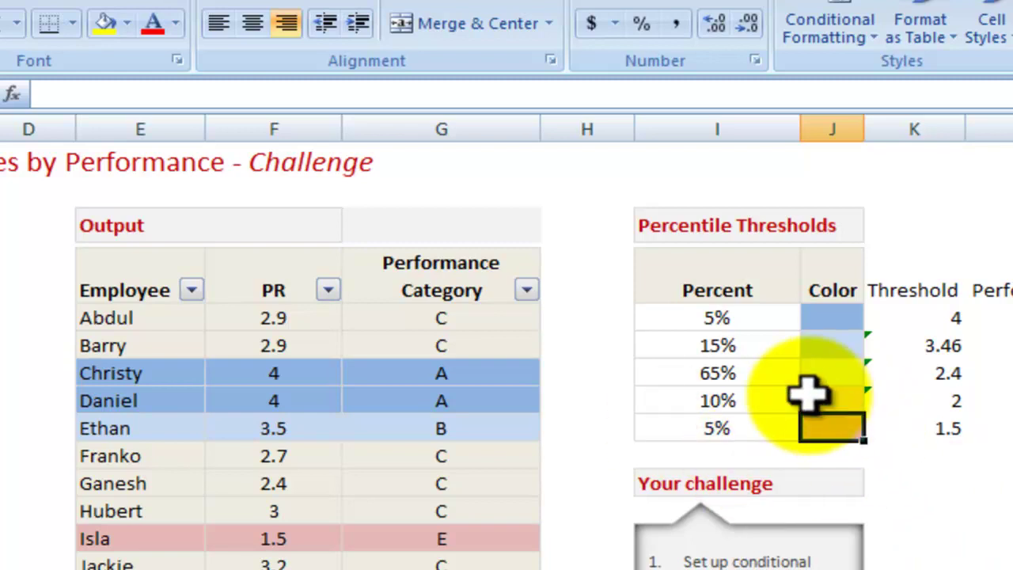
- Review the conditional formatting rules for the Output table that compare $F6 with thresholds $K$6 to $K$10, and leave the rules manager
left_click(119, 321)
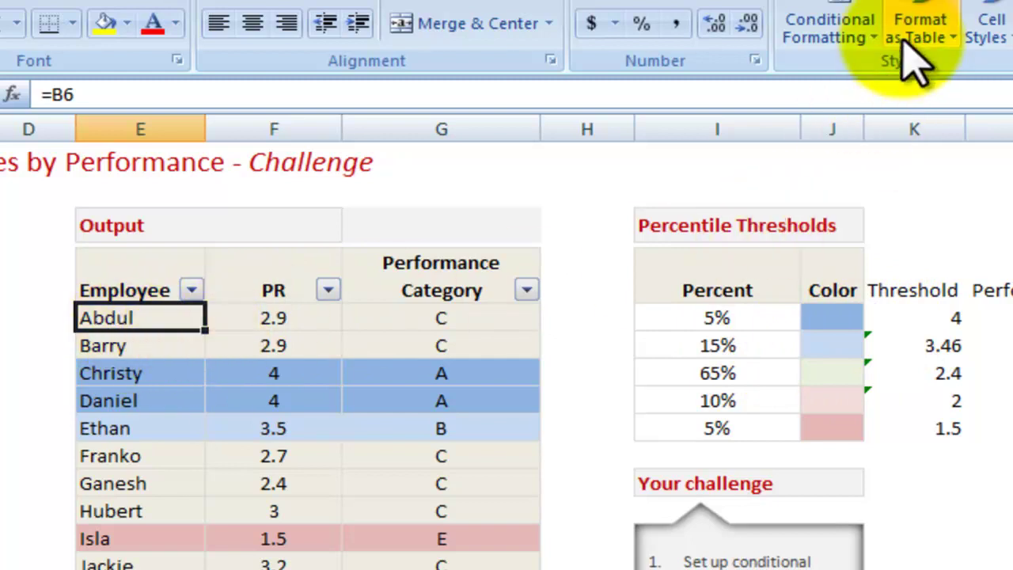
left_click(869, 44)
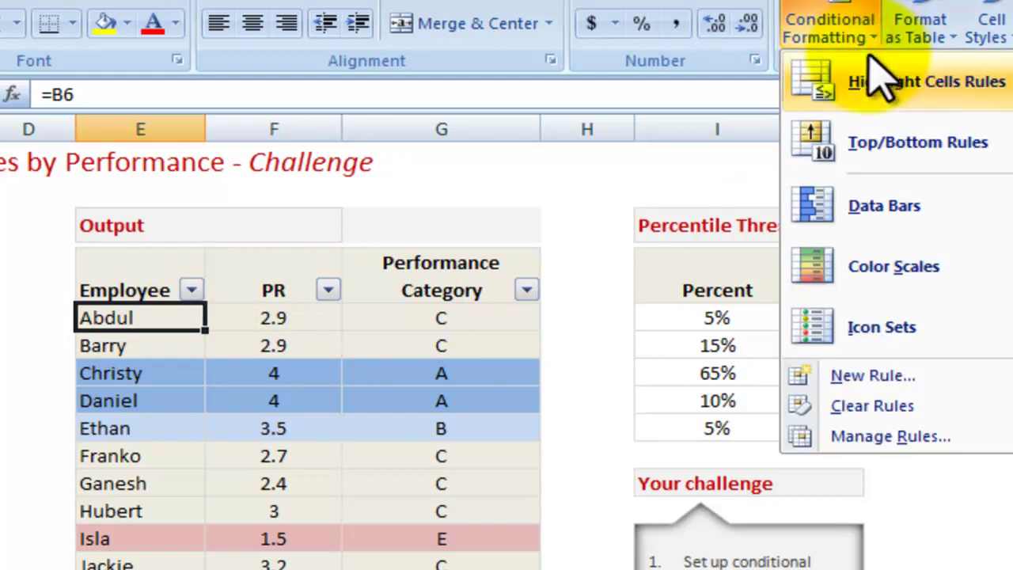
left_click(868, 435)
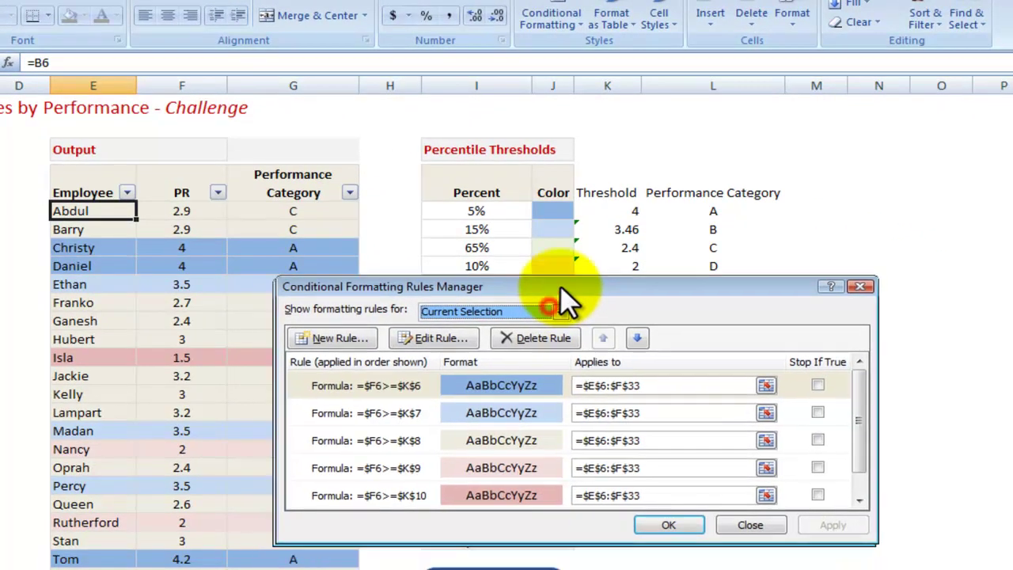
left_click_drag(577, 255, 625, 124)
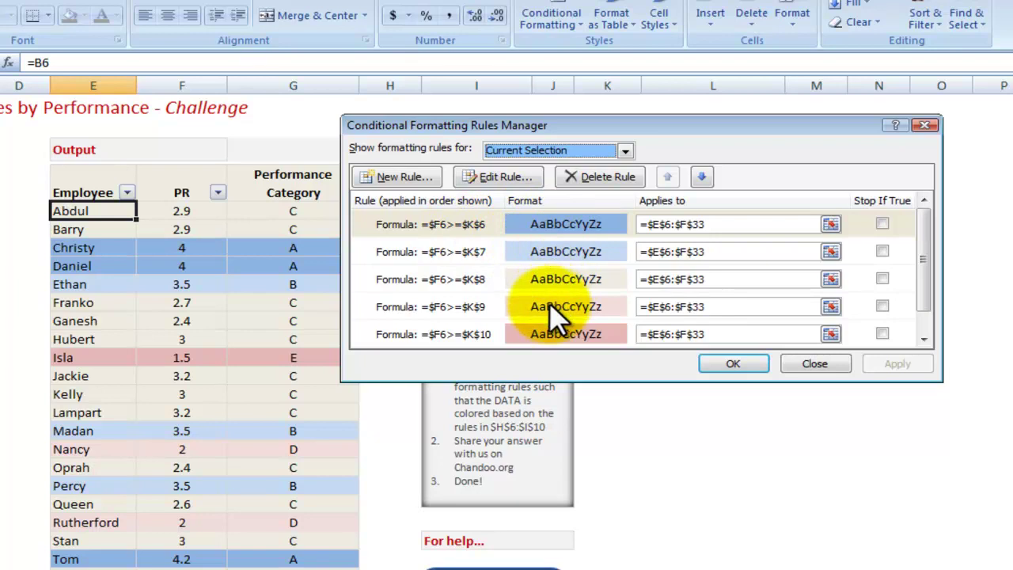
left_click(416, 228)
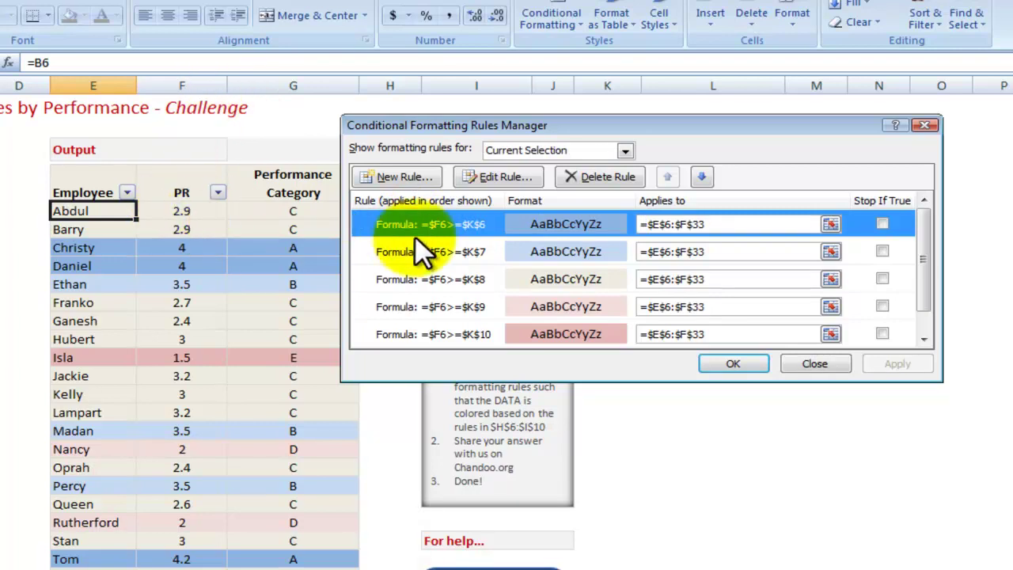
left_click_drag(523, 128, 522, 323)
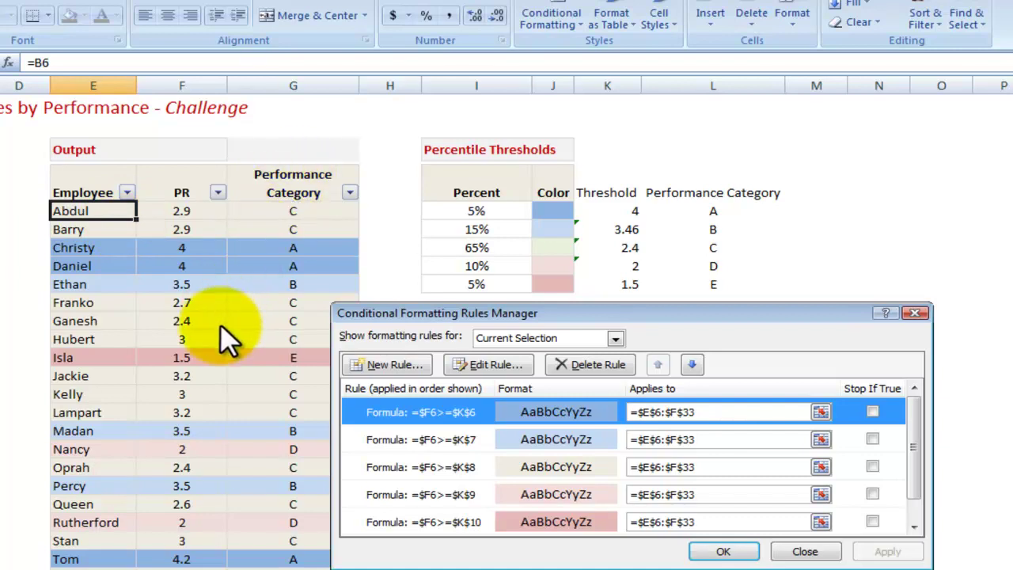
key("Delete")
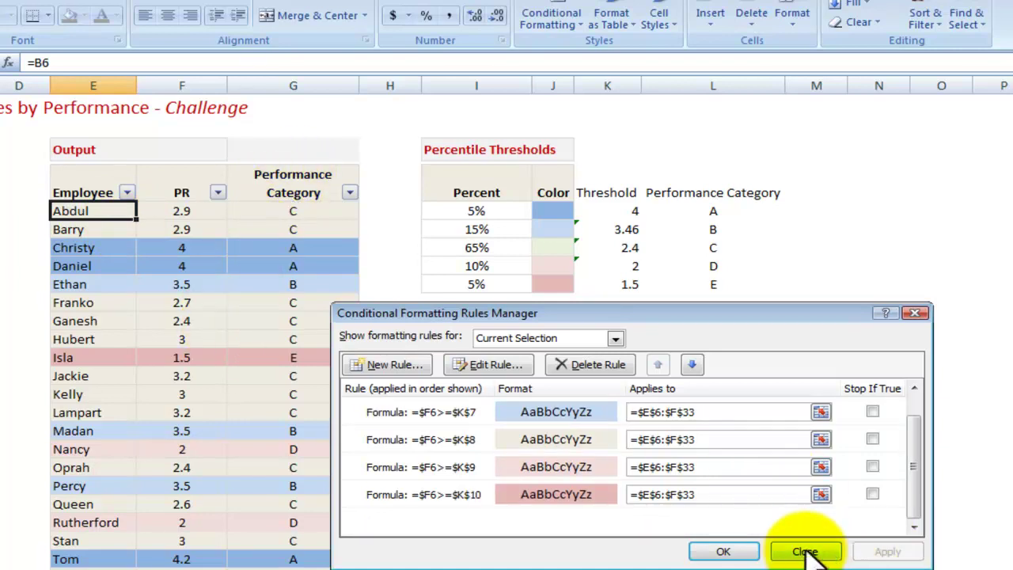
left_click(724, 551)
- Look over the colored employee rows of the Output table, from the first rows in E6:F11 to the last one in row 33
scroll(277, 428, "down", 1)
scroll(278, 429, "down", 3)
left_click(190, 468)
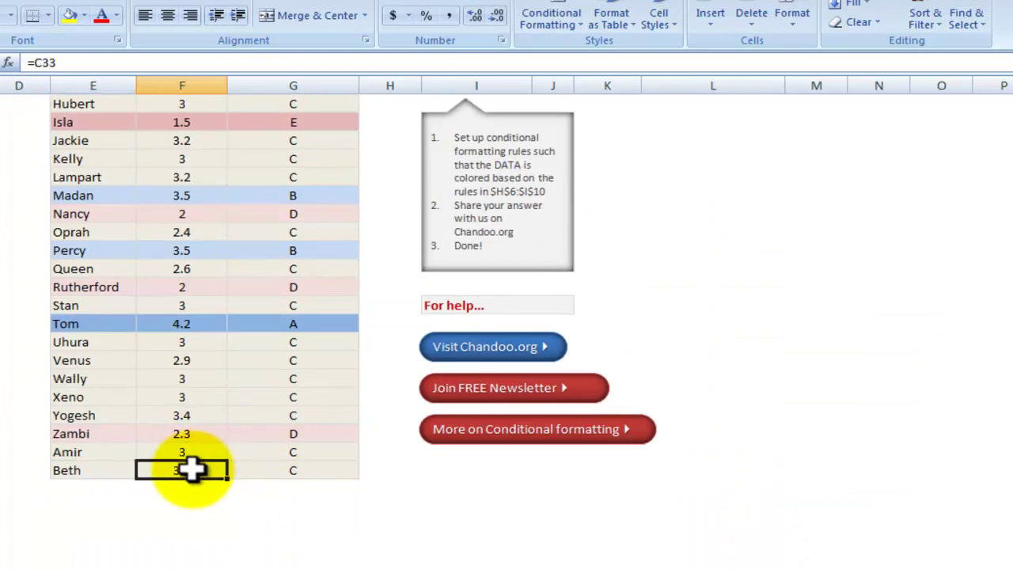
scroll(200, 467, "up", 4)
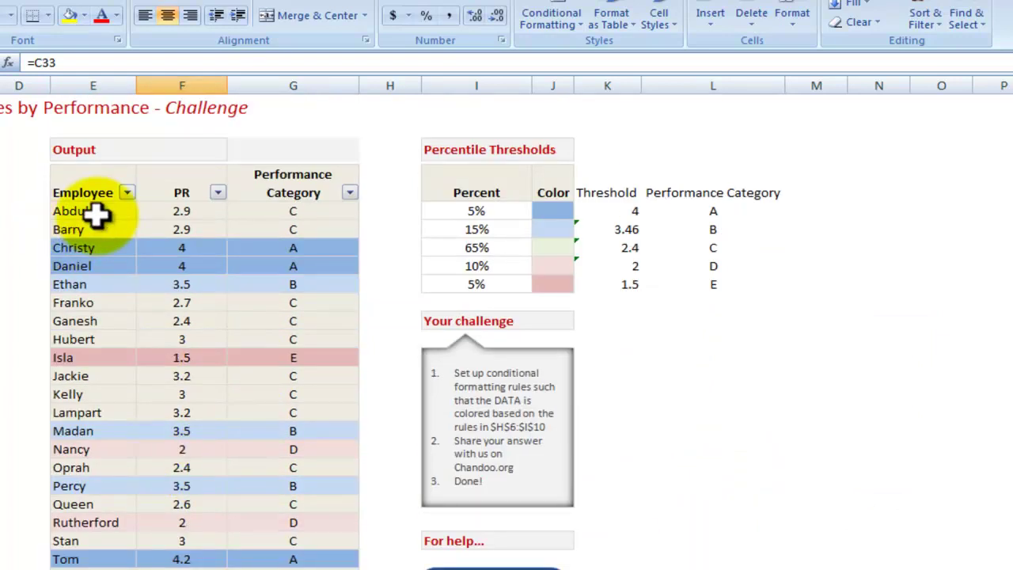
left_click_drag(95, 214, 164, 298)
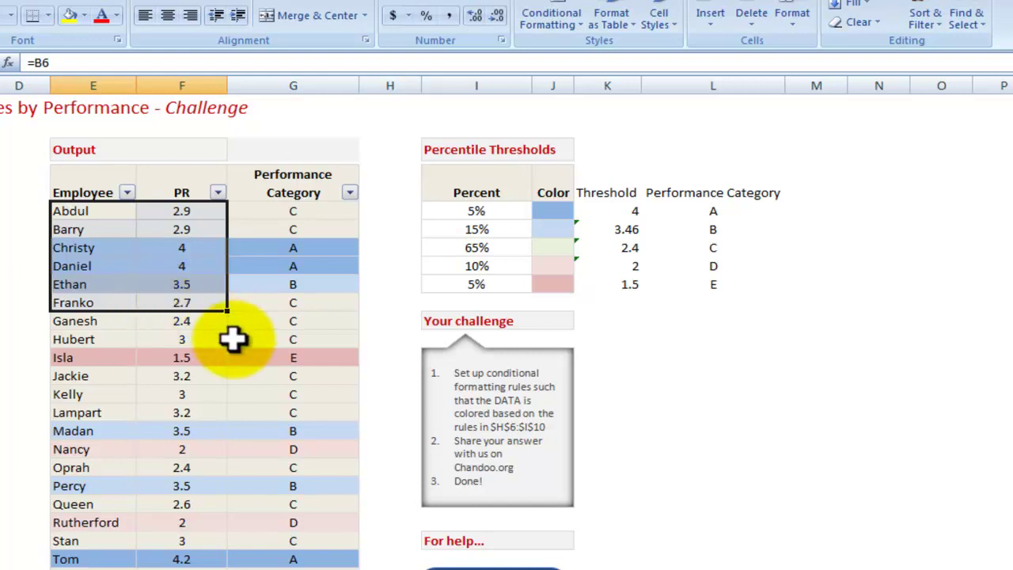
left_click(730, 353)
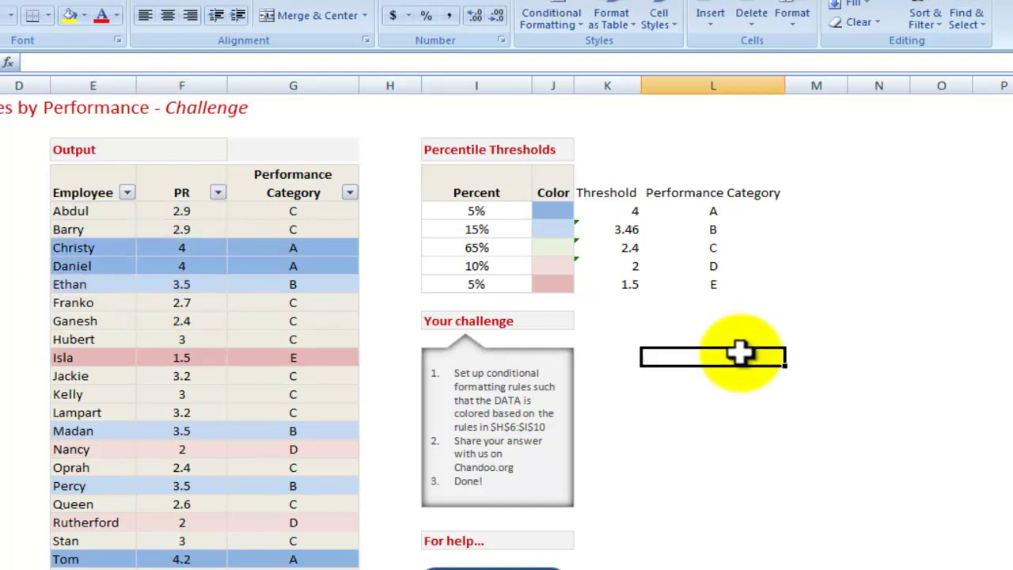
scroll(73, 283, "down", 3)
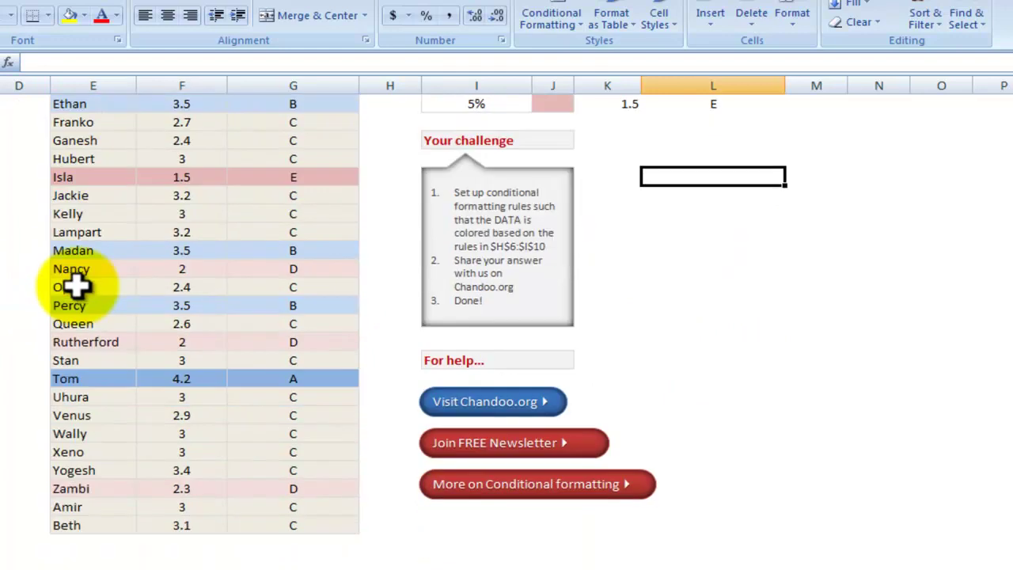
scroll(73, 287, "up", 3)
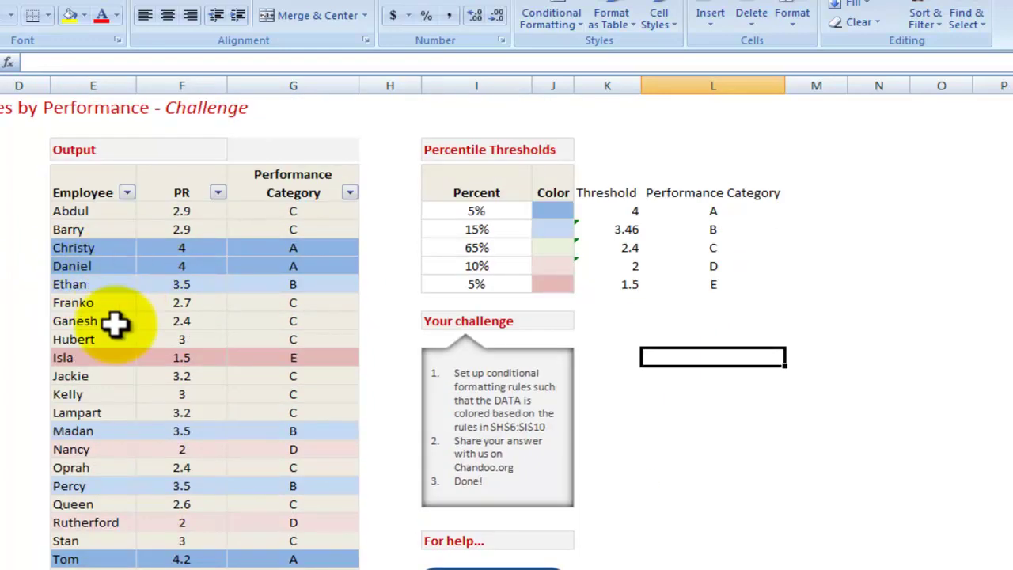
scroll(114, 323, "down", 1)
scroll(115, 322, "up", 1)
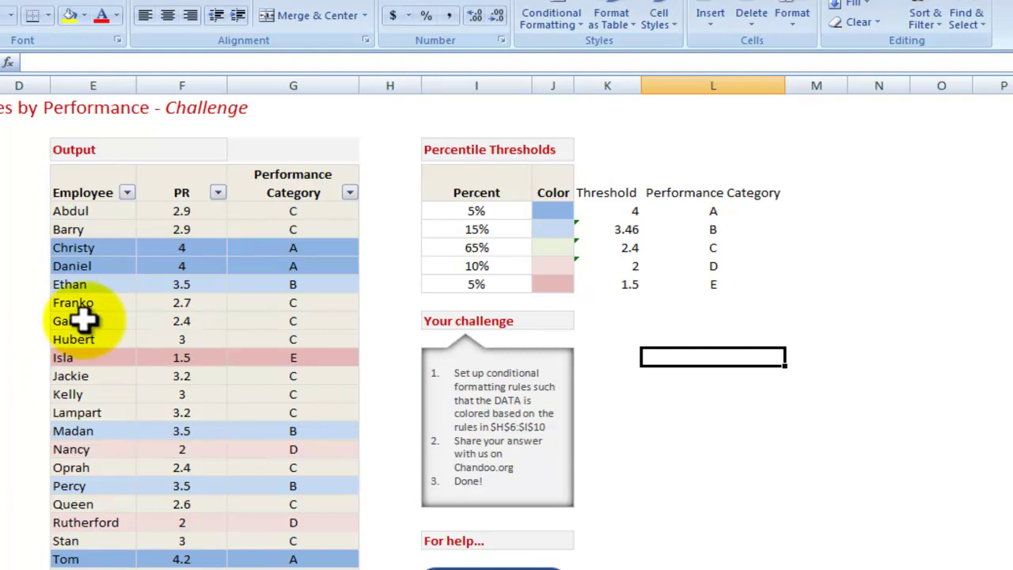
- Compare the Performance Category formula in G6 with the threshold in K6 and the category letters in L6 to L10
left_click(272, 195)
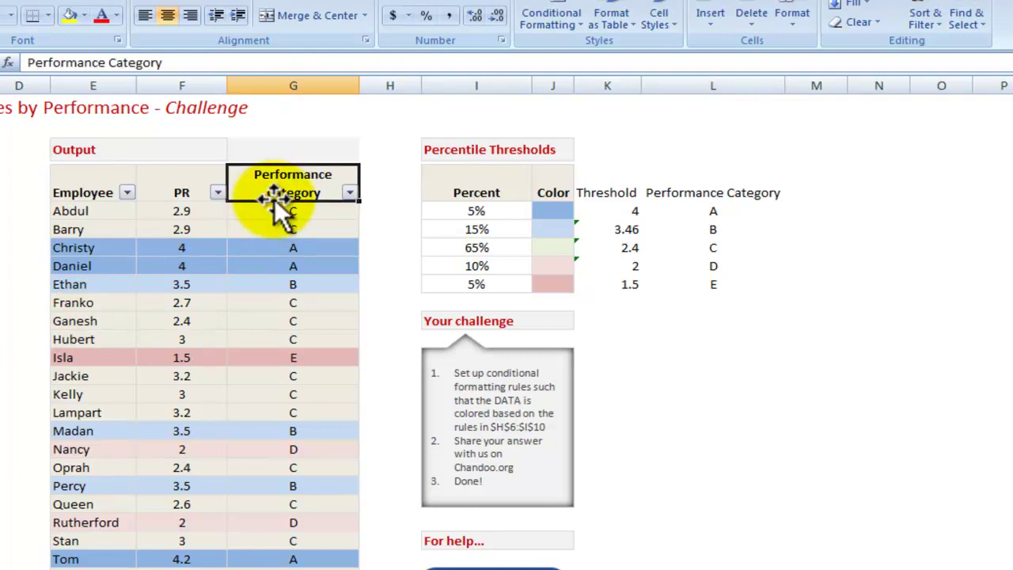
left_click(285, 210)
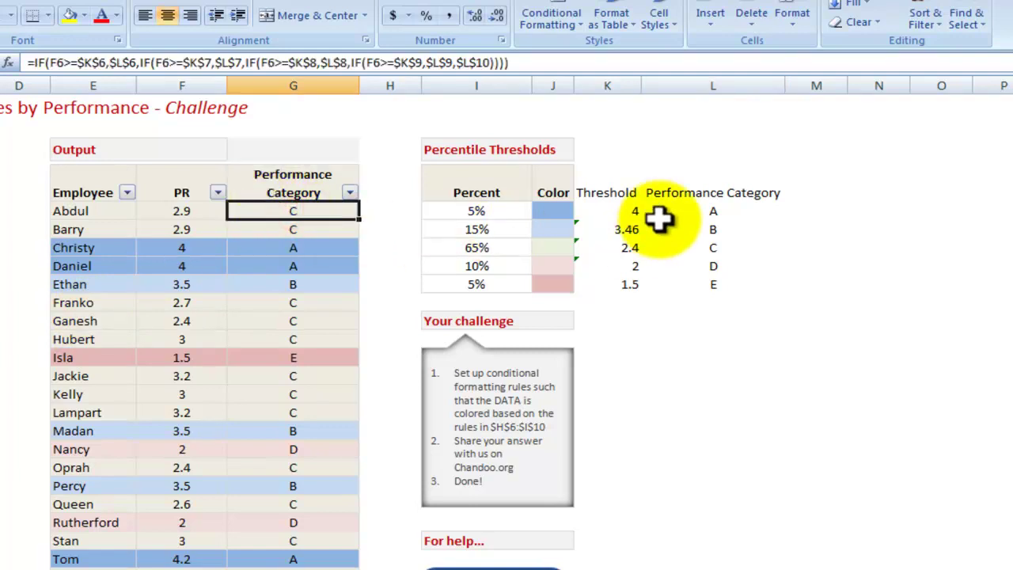
left_click(633, 210)
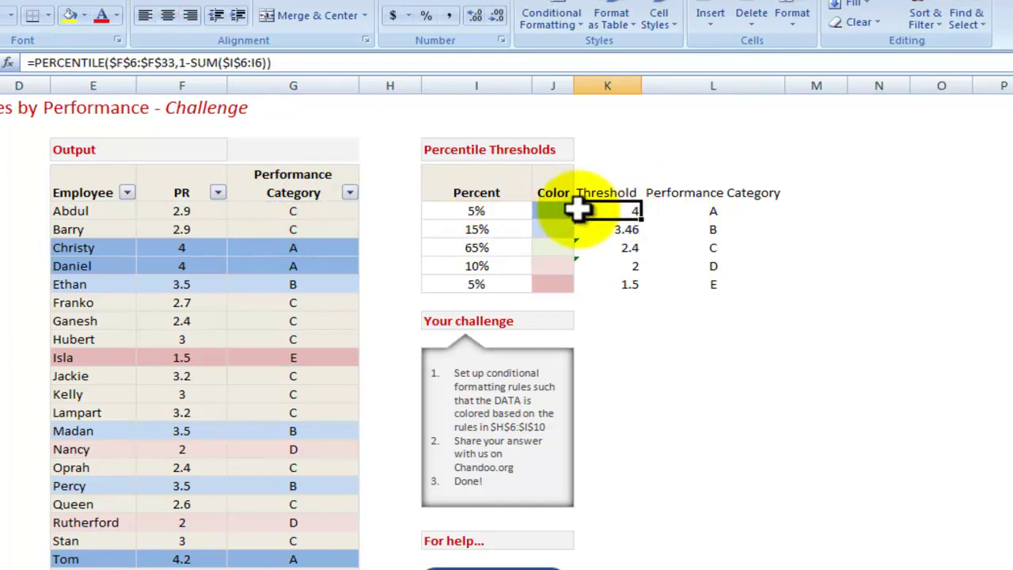
left_click(716, 209)
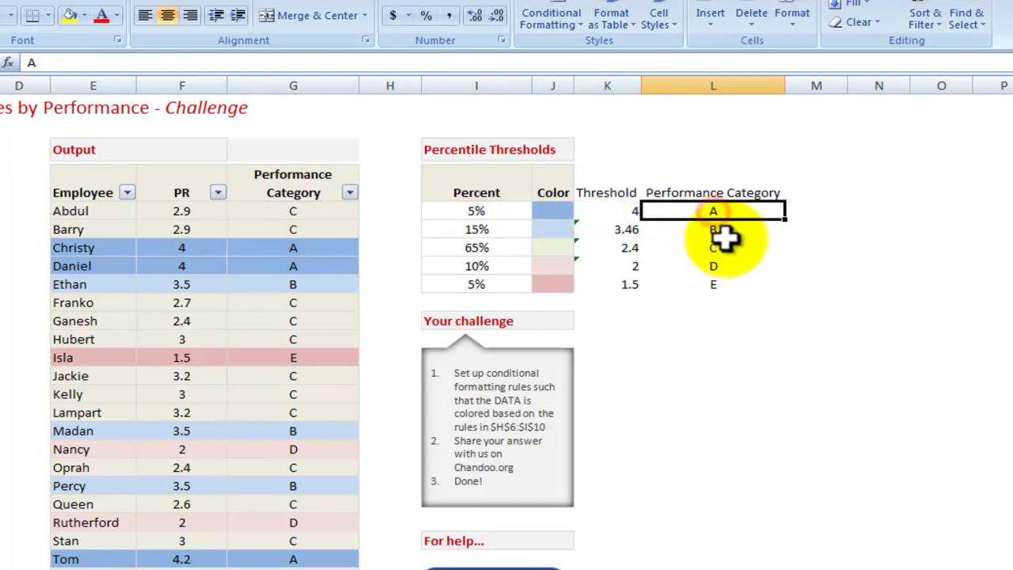
left_click(723, 229)
left_click(732, 250)
left_click(727, 267)
left_click(720, 285)
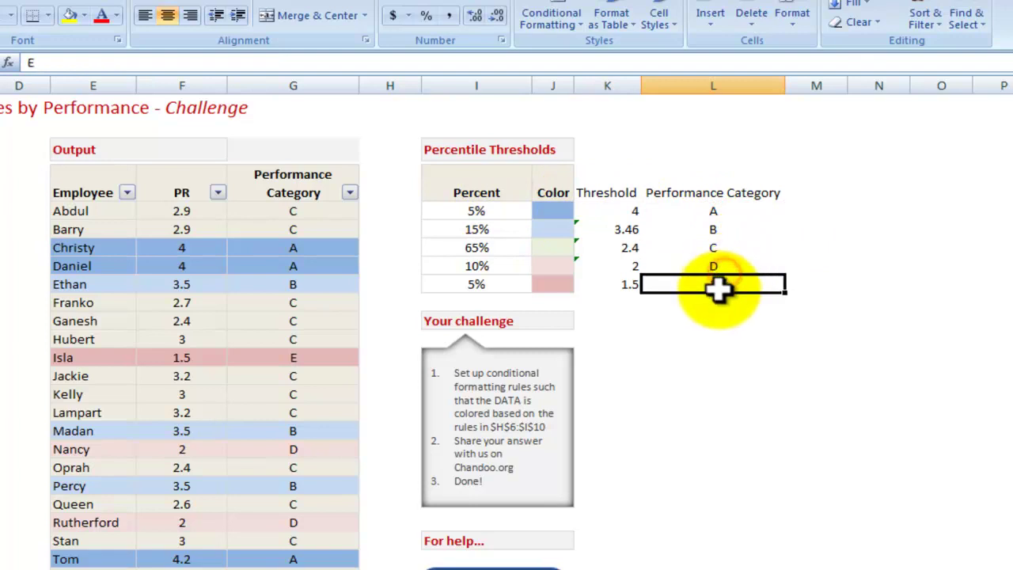
- Examine the complete nested IF formula in G6 with its referenced cells highlighted, and leave it unedited
left_click(327, 213)
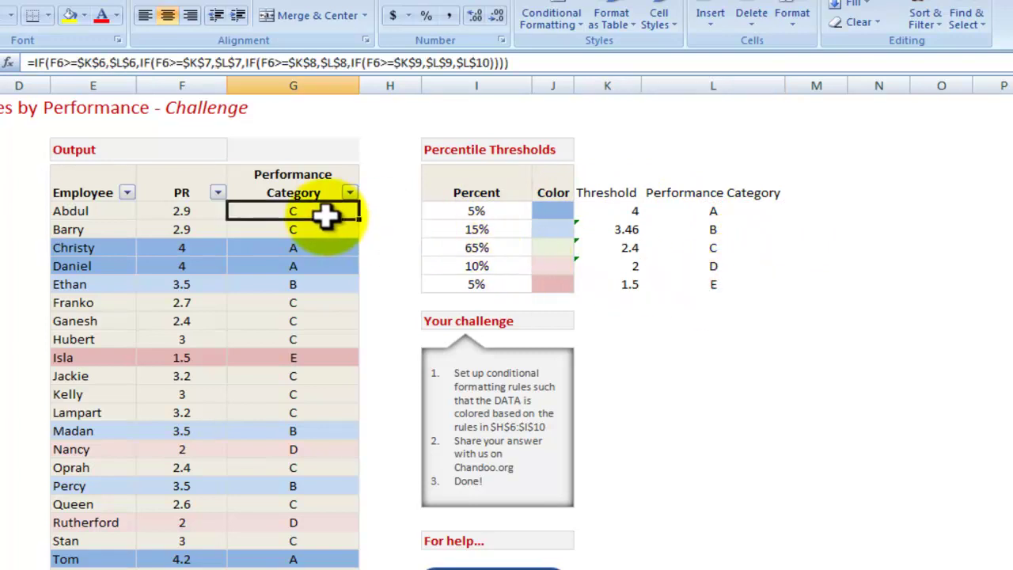
left_click(25, 63)
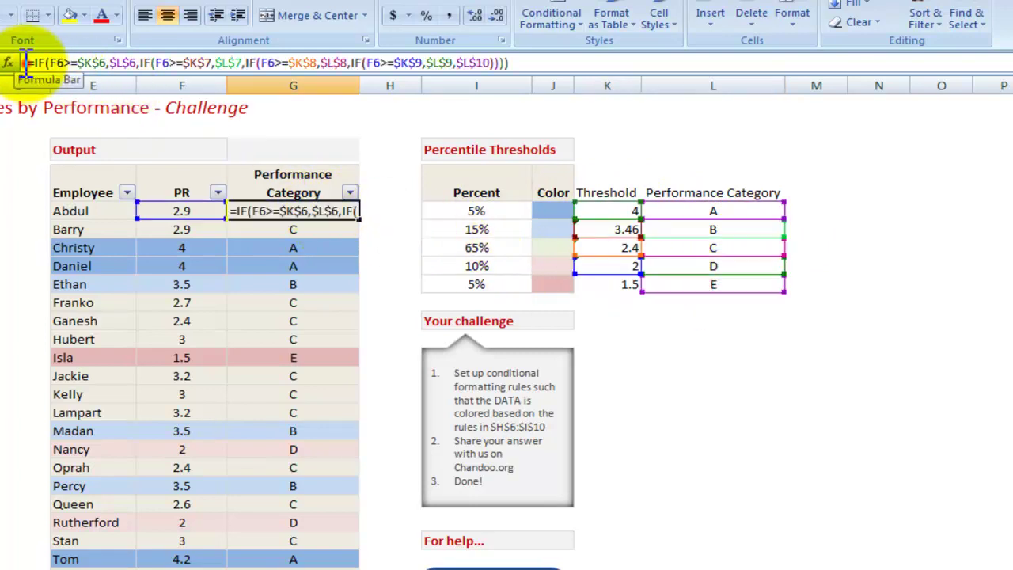
left_click(515, 63)
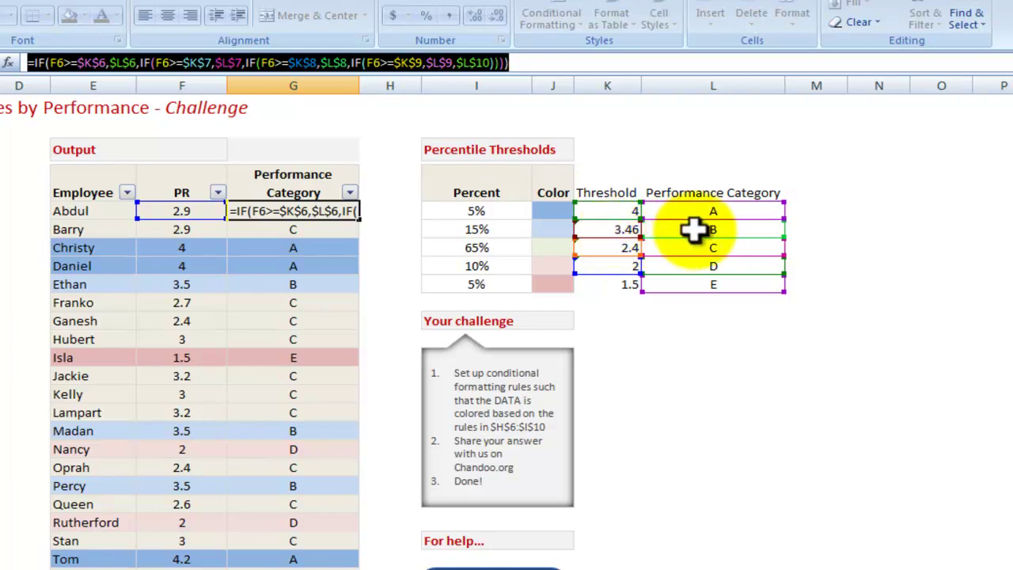
key("Escape")
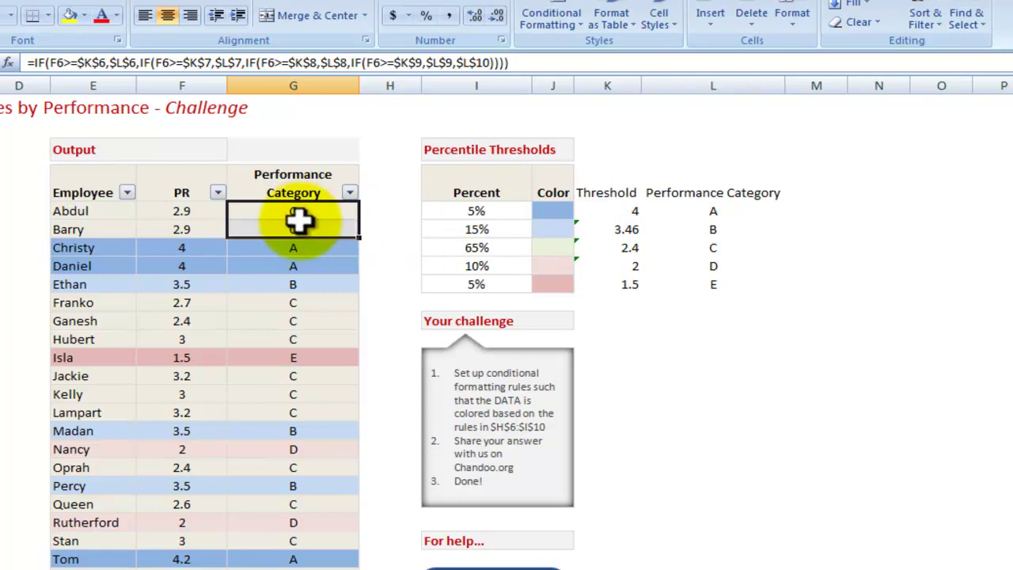
- Relate the first employee's row E6:G6 by checking the PR value in F6 against the category formula in G6
left_click_drag(79, 212, 279, 214)
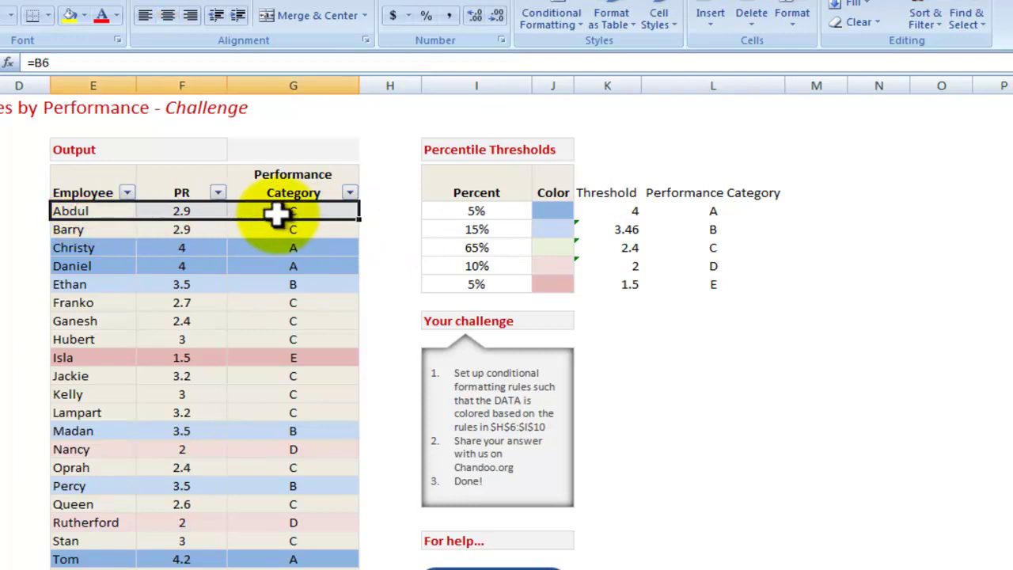
left_click(175, 207)
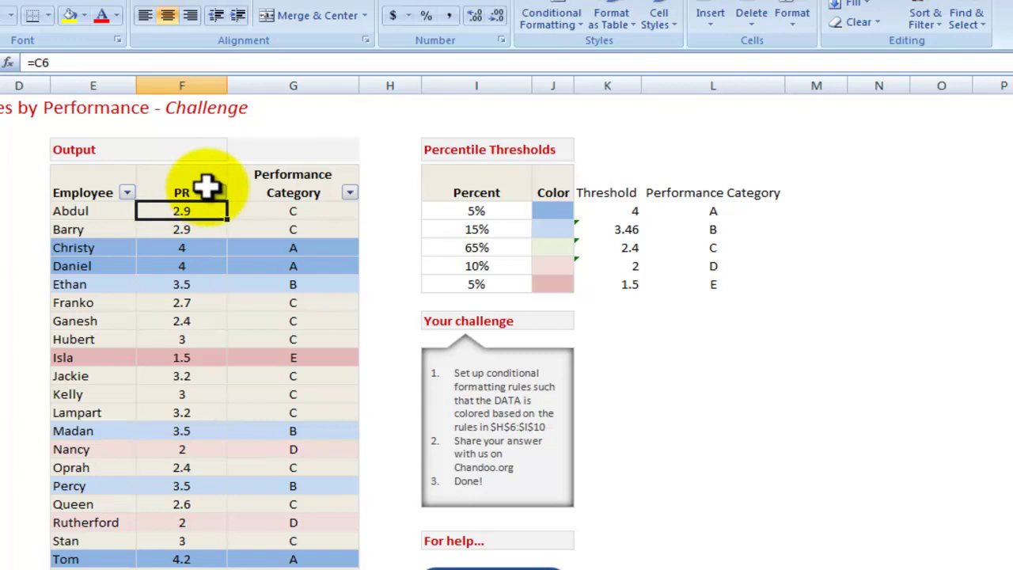
left_click(273, 210)
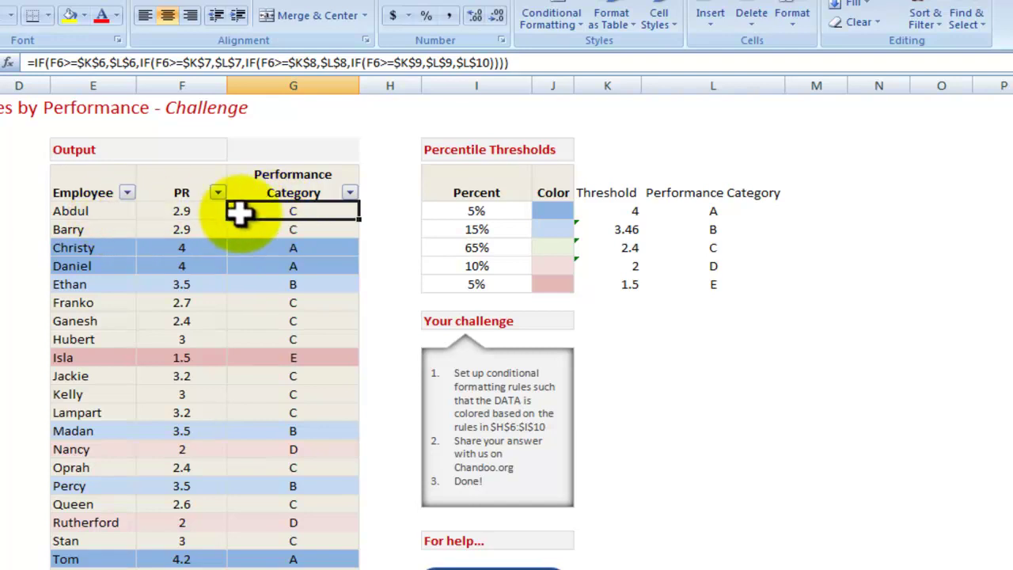
- Filter the Output table's Performance Category column to show only category E
left_click(349, 194)
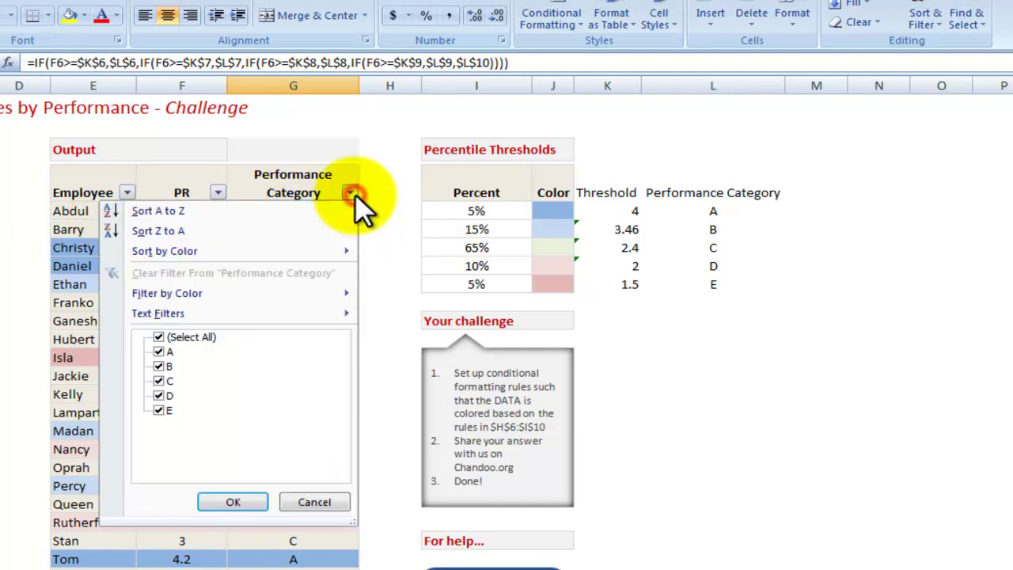
left_click(158, 336)
mouse_move(179, 317)
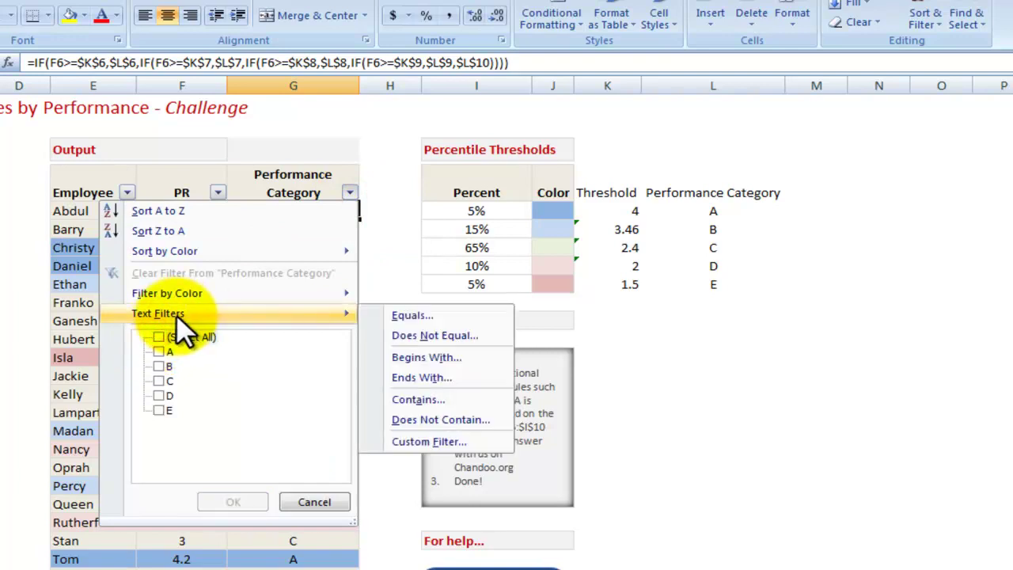
left_click(163, 410)
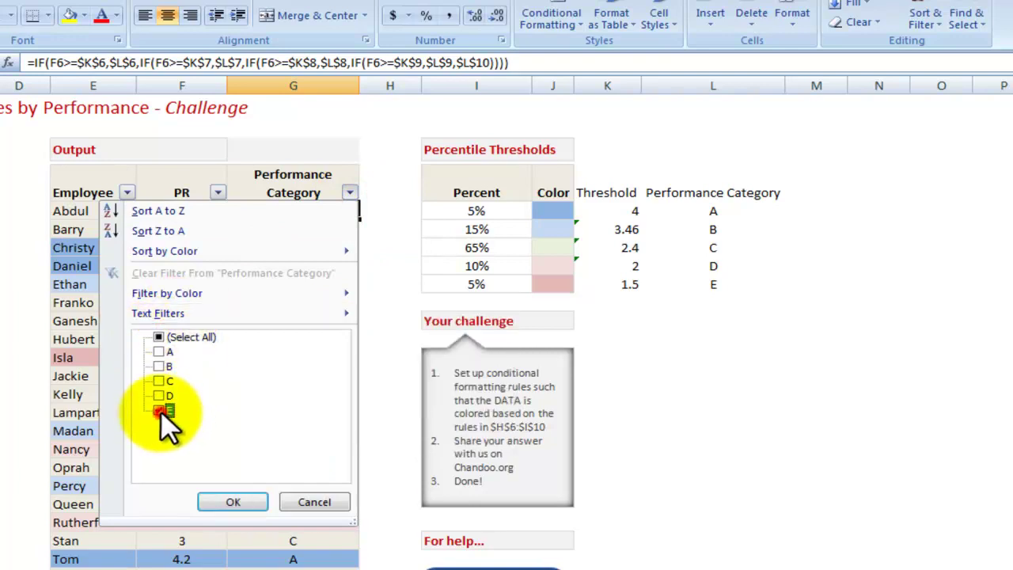
left_click(234, 502)
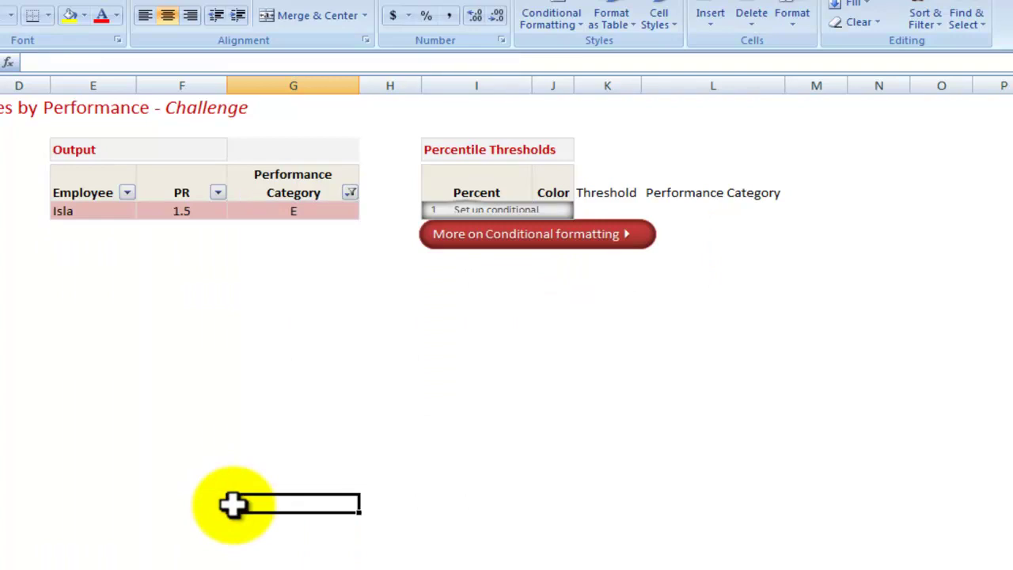
- Change the Performance Category filter to show only category A
left_click(350, 193)
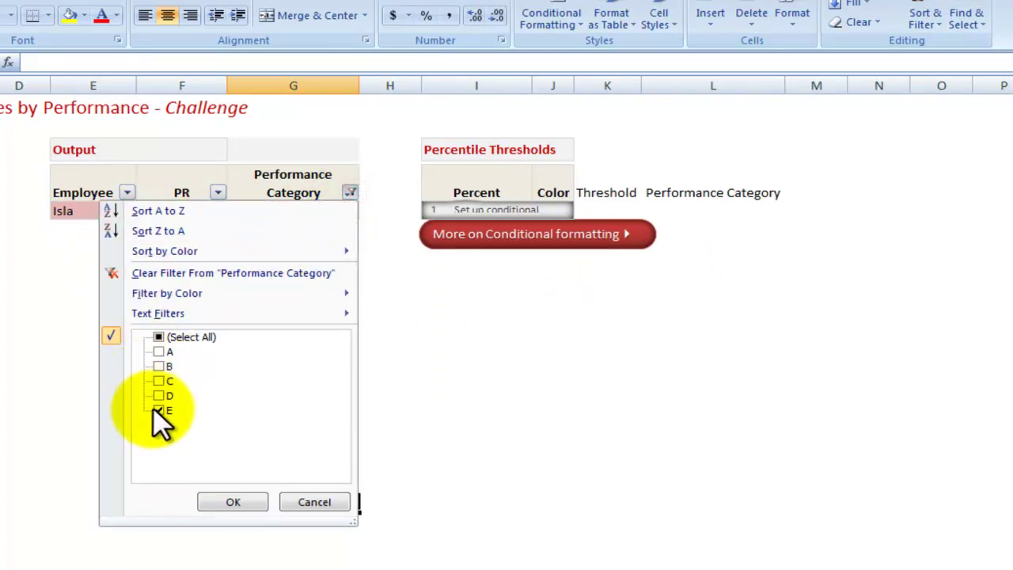
left_click(158, 410)
left_click(159, 352)
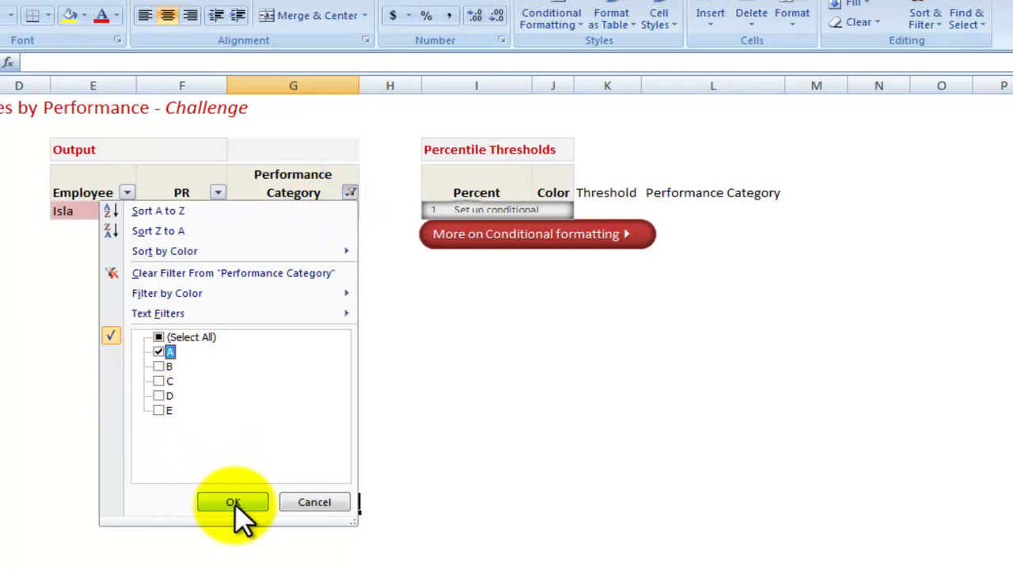
left_click(233, 501)
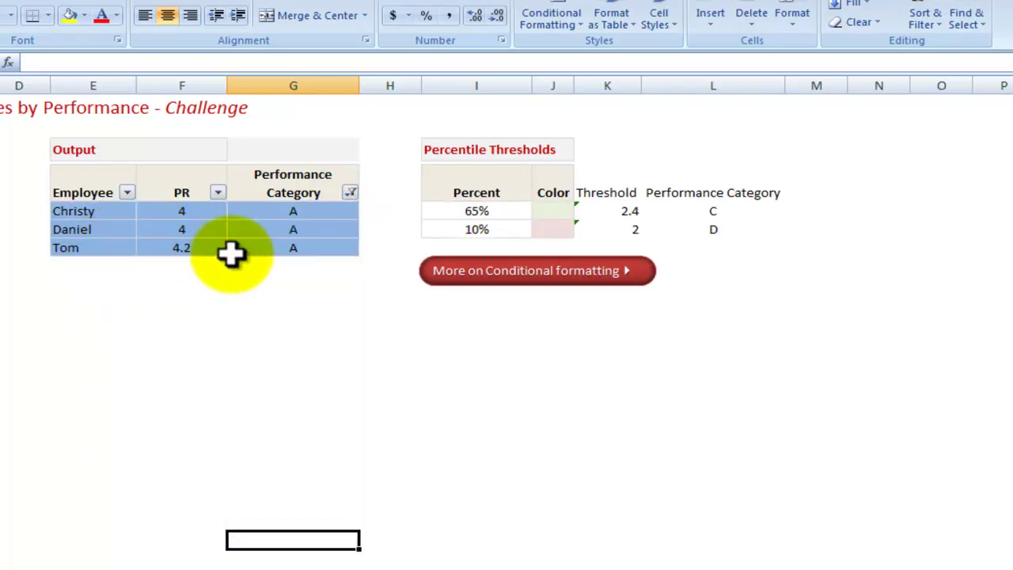
- Change the Output table's Performance Category filter from category A to show only categories D and E
left_click(351, 192)
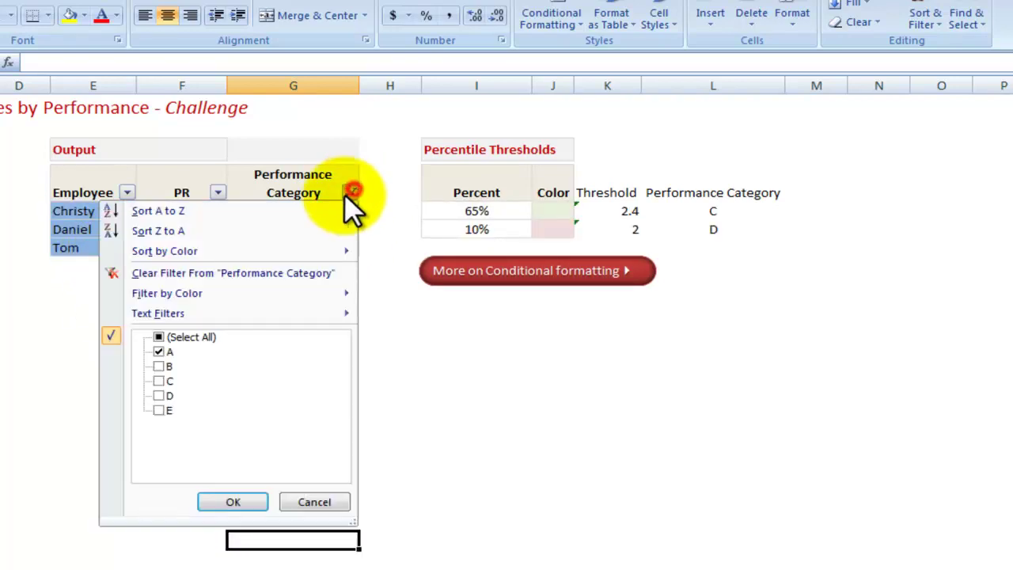
left_click(159, 351)
left_click(158, 395)
left_click(158, 410)
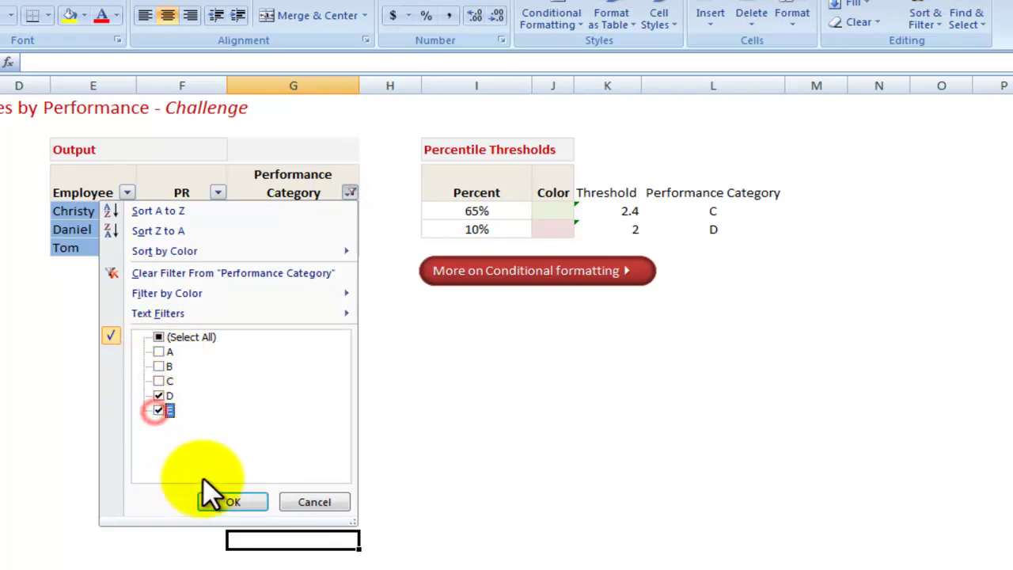
left_click(225, 502)
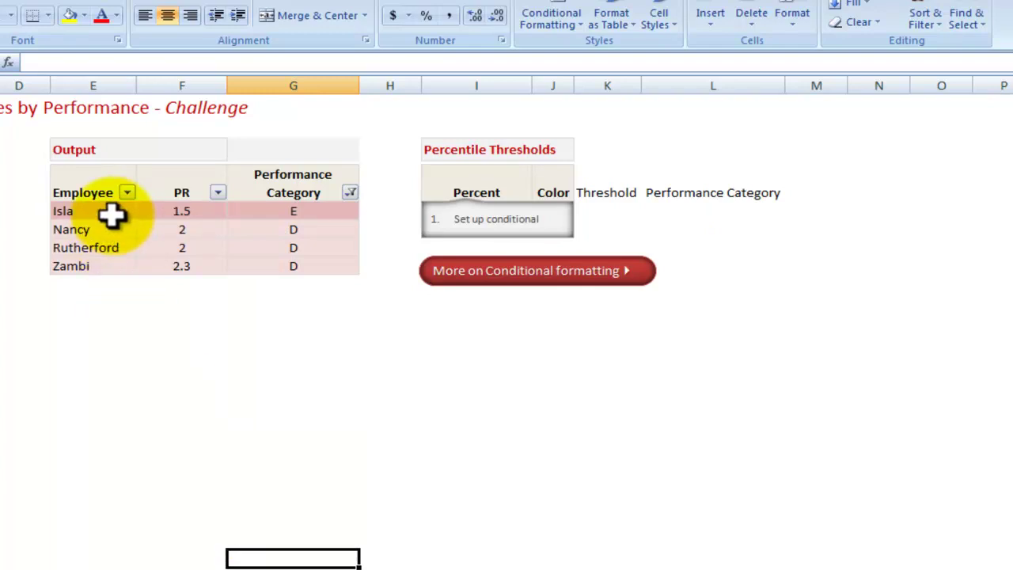
- Reset the Performance Category filter so that employees of all categories are listed again
left_click(350, 192)
left_click(158, 336)
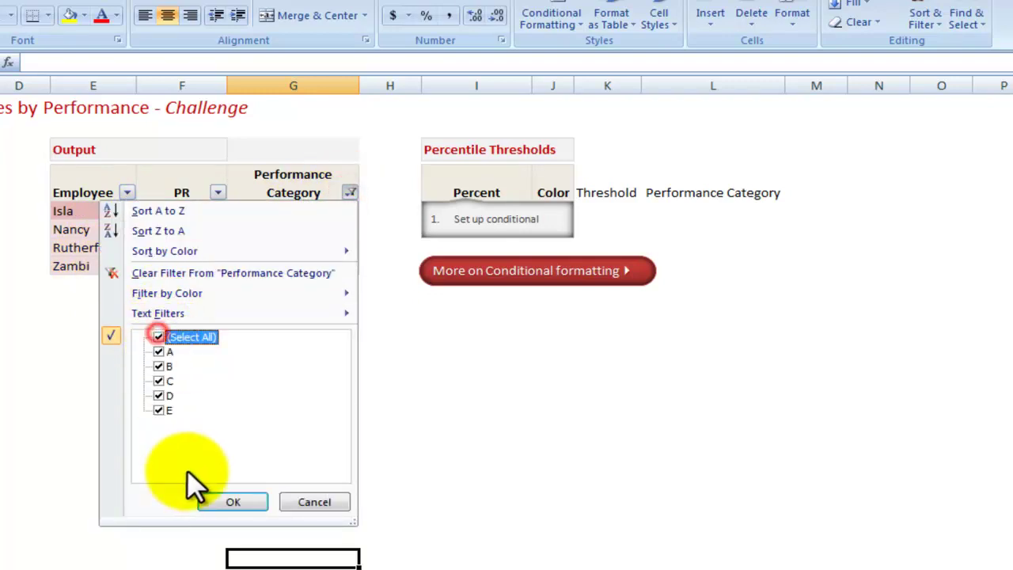
left_click(233, 504)
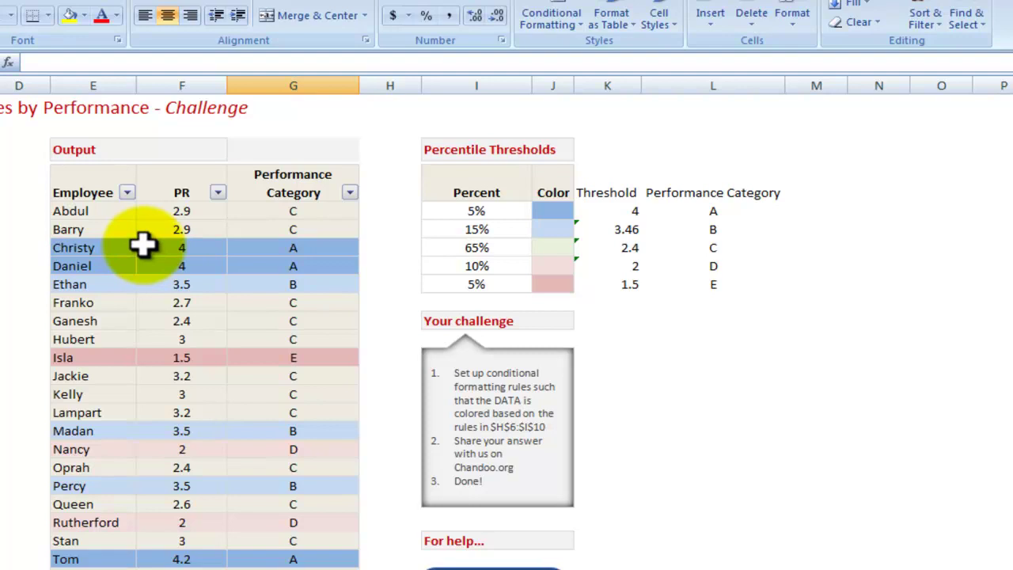
- Filter the Output table's Performance Category column to show only category B
left_click(349, 192)
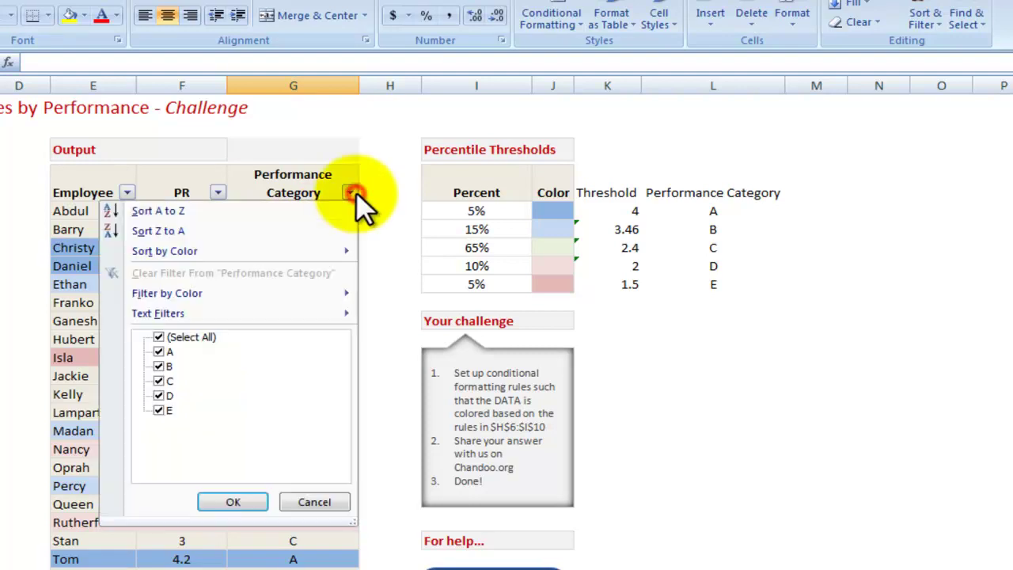
left_click(161, 337)
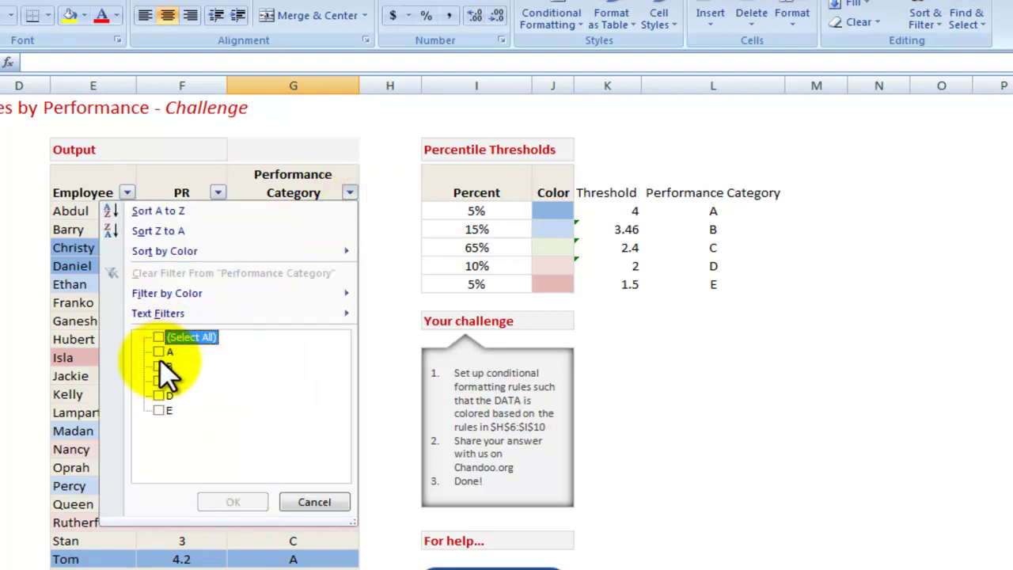
left_click(159, 366)
left_click(228, 500)
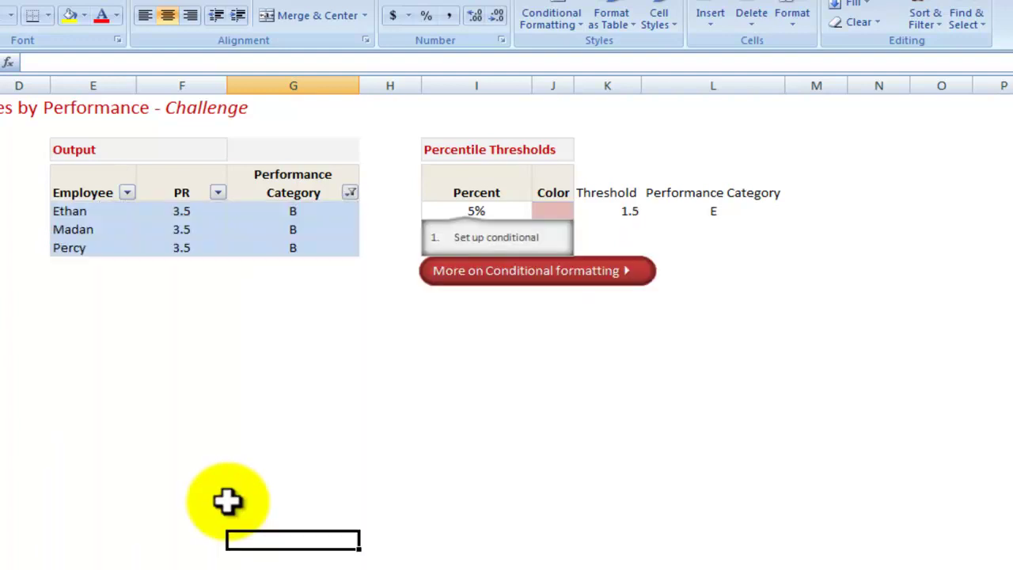